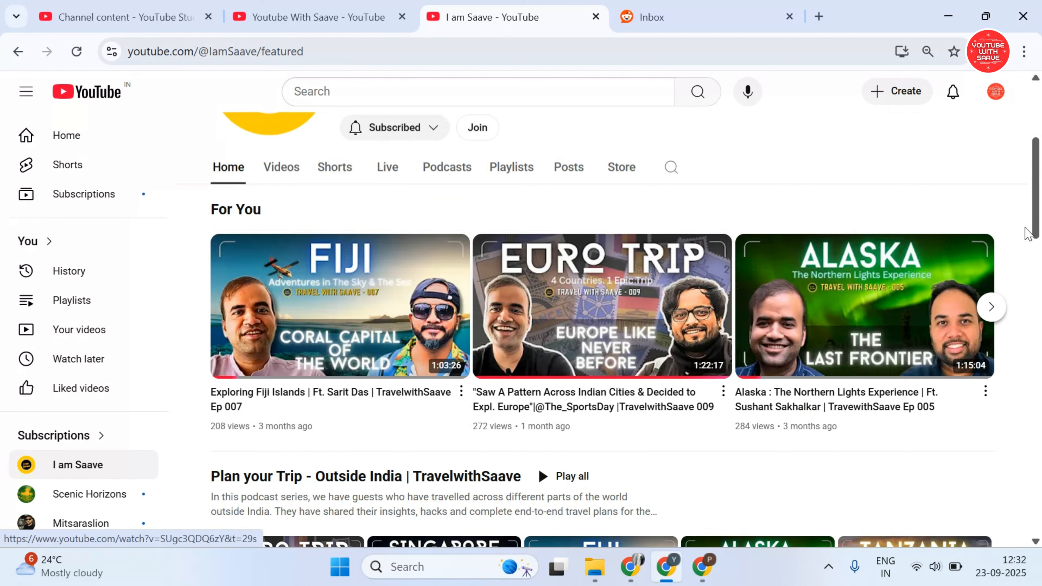
# Step: View the channel's membership offer, including the Travel with Saave level, and close it
pyautogui.scroll(3, 1040, 160)
pyautogui.scroll(1, 1040, 160)
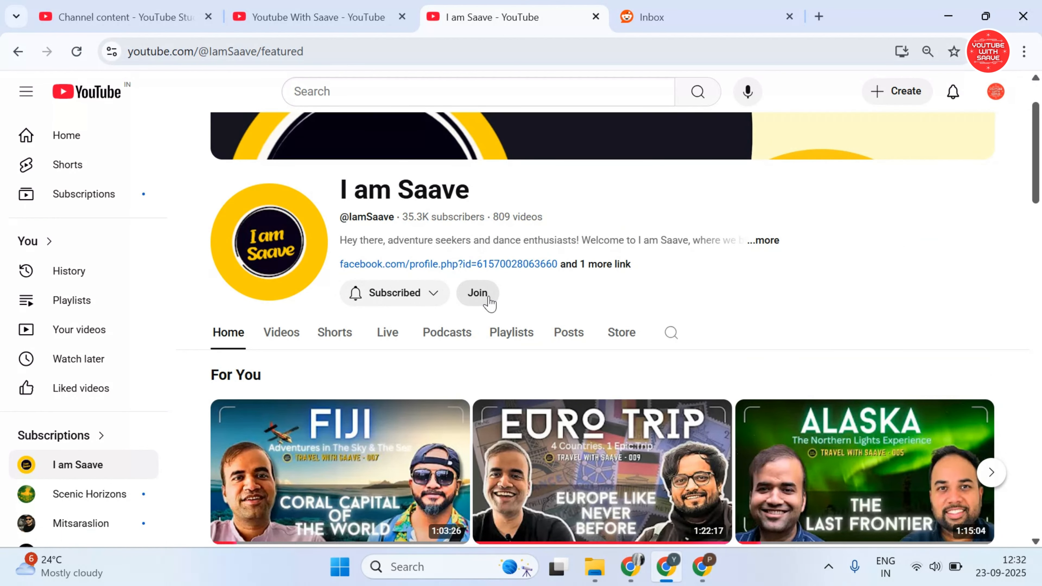
pyautogui.click(478, 294)
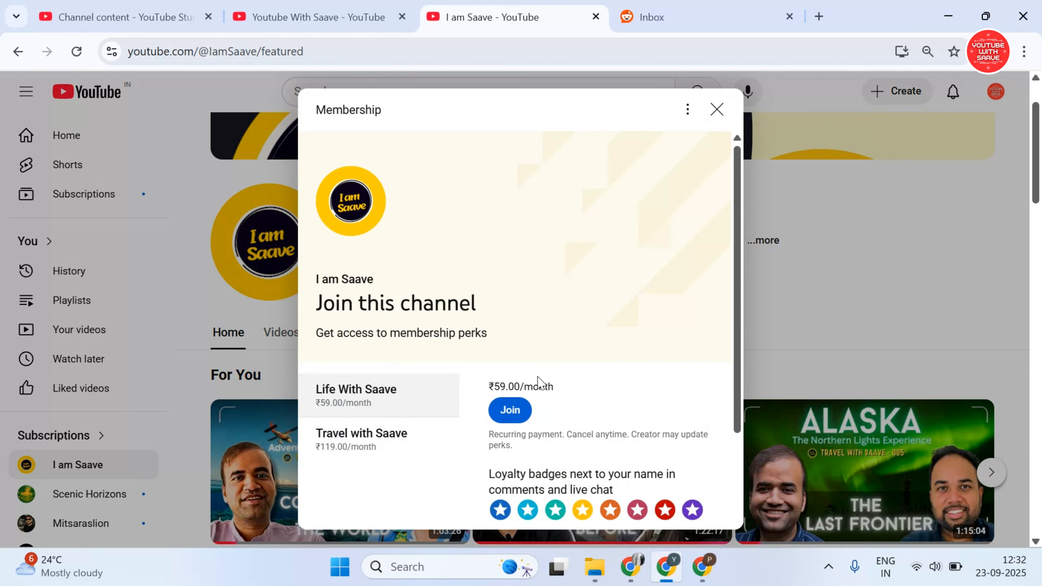
pyautogui.scroll(-3, 353, 287)
pyautogui.click(354, 269)
pyautogui.click(362, 246)
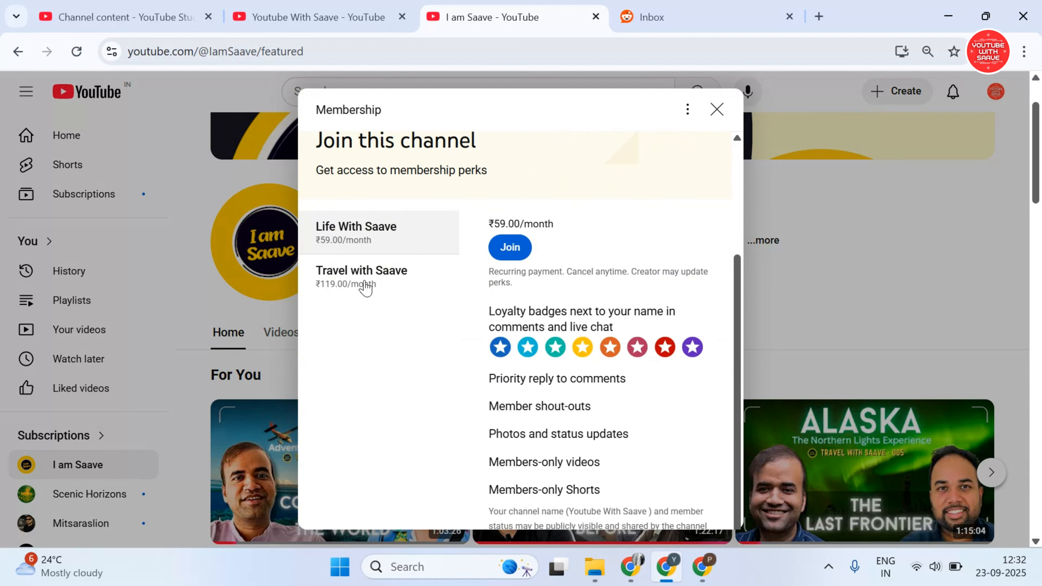
pyautogui.click(365, 283)
pyautogui.click(717, 110)
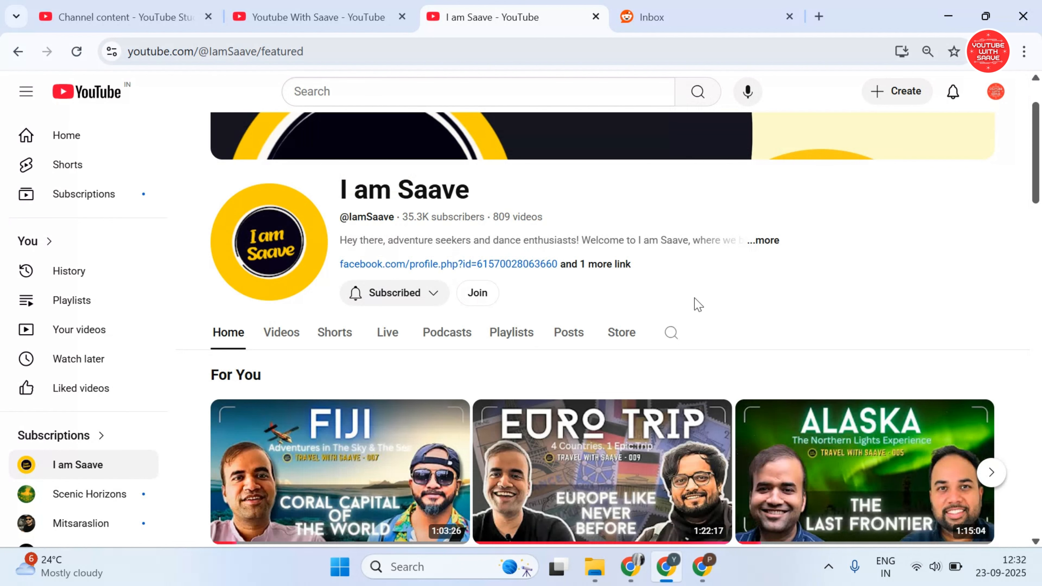
# Step: Examine the channel's home page from the subscriber count down to the Members-only videos section and return to the channel header
pyautogui.scroll(2, 711, 307)
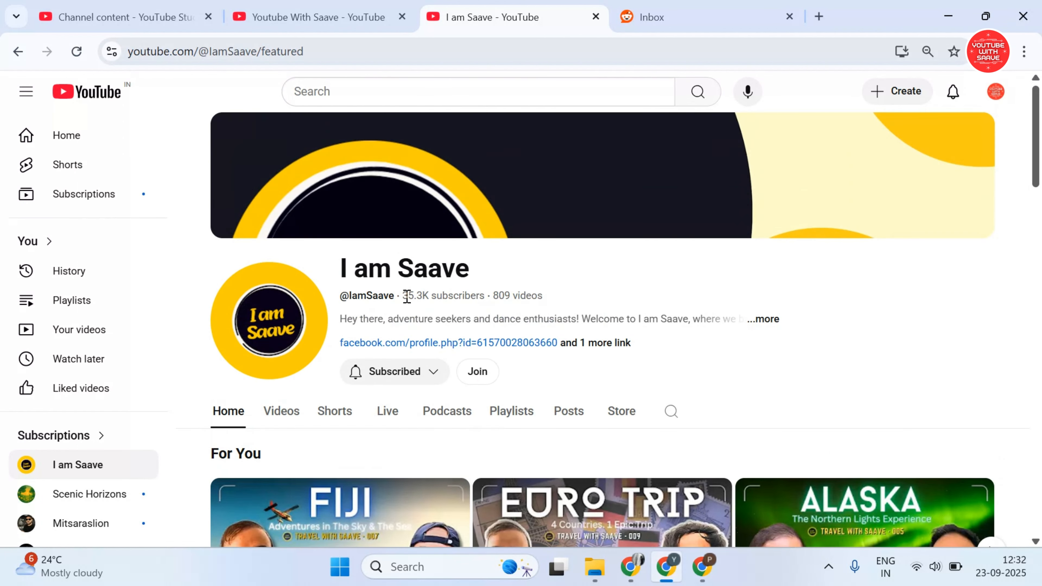
pyautogui.moveTo(406, 296); pyautogui.dragTo(485, 296)
pyautogui.click(908, 354)
pyautogui.scroll(-5, 771, 333)
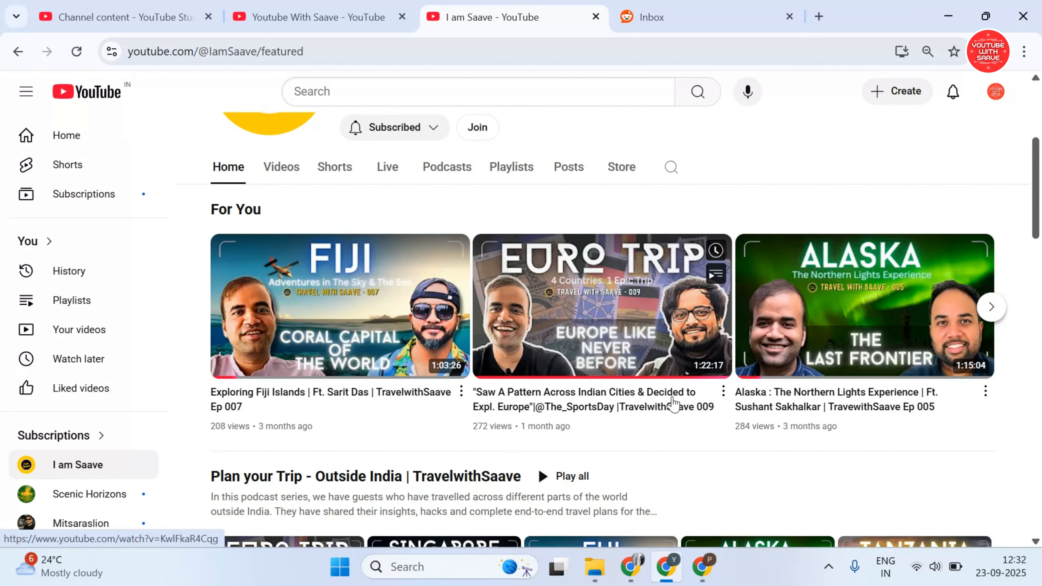
pyautogui.scroll(-3, 673, 402)
pyautogui.scroll(-7, 669, 317)
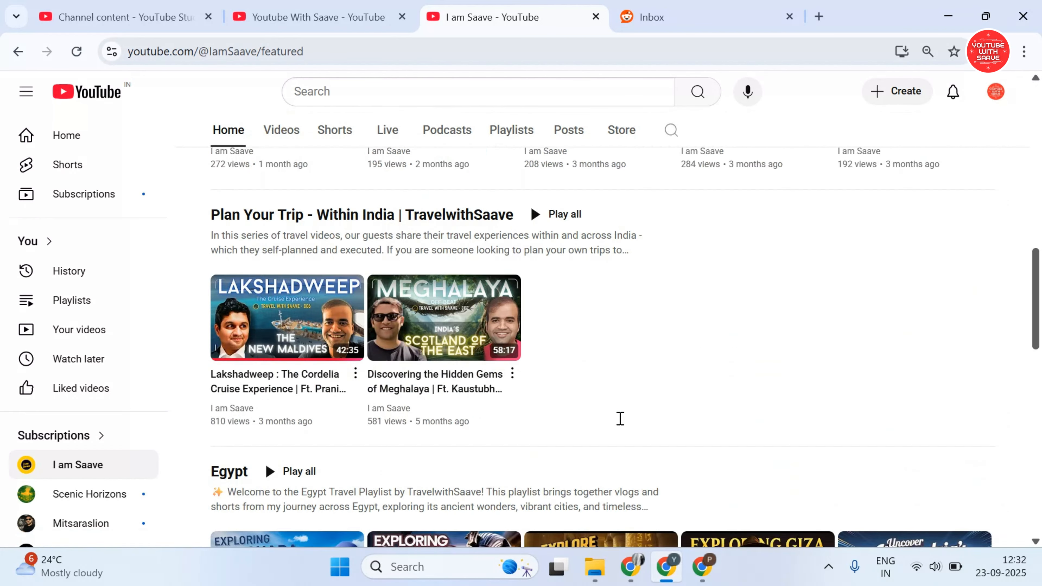
pyautogui.scroll(-3, 612, 353)
pyautogui.moveTo(1036, 316); pyautogui.dragTo(1040, 378)
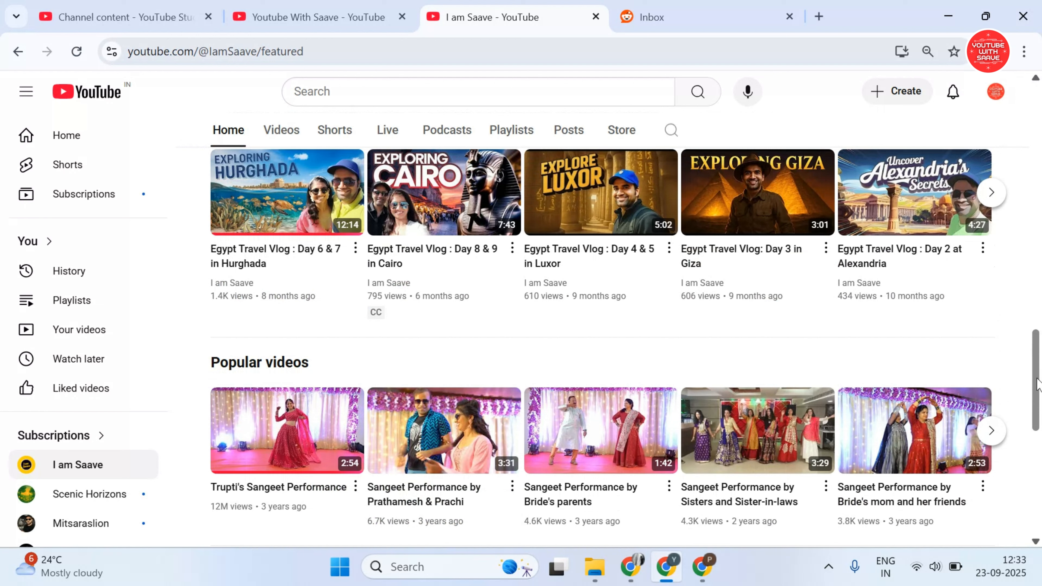
pyautogui.moveTo(1038, 384); pyautogui.dragTo(1038, 435)
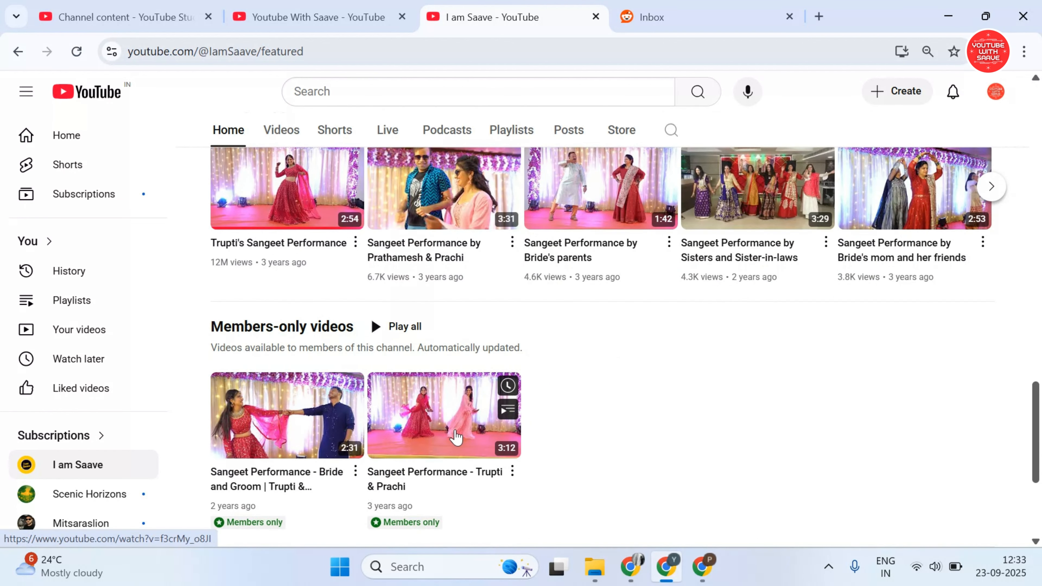
pyautogui.scroll(-2, 406, 445)
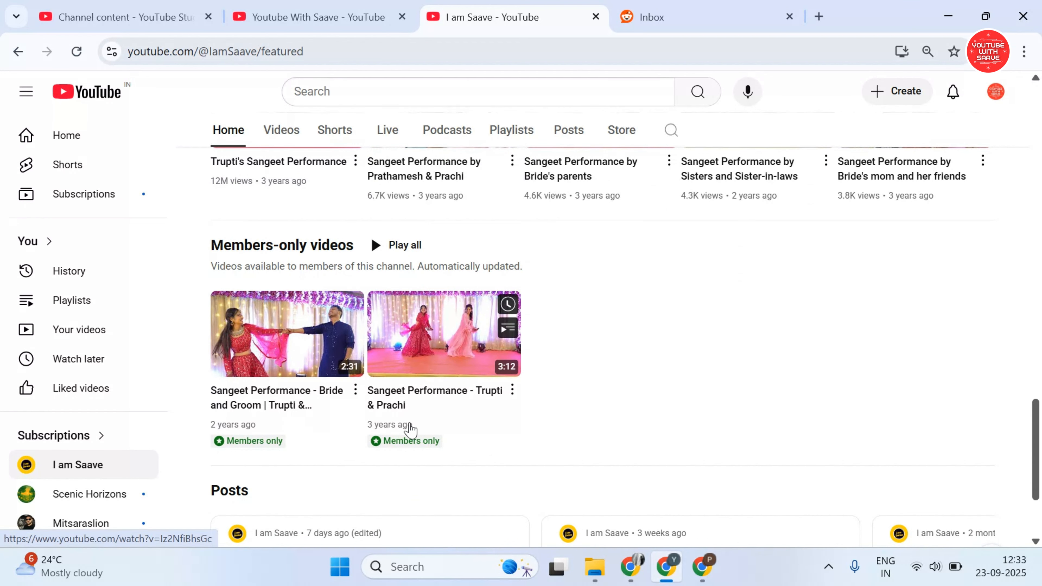
pyautogui.moveTo(1034, 438); pyautogui.dragTo(1035, 136)
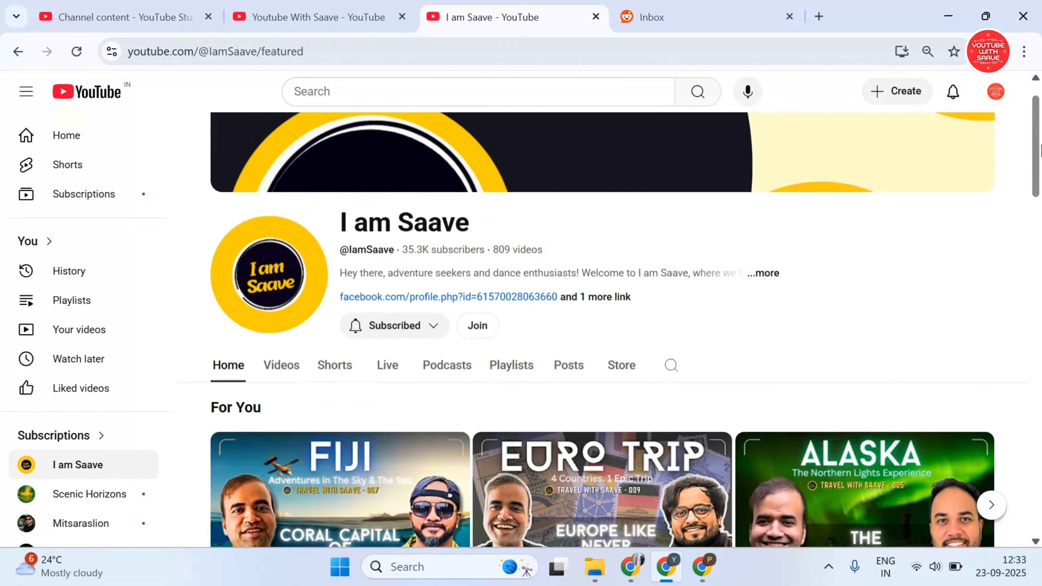
# Step: Show the channel's membership offer briefly and dismiss it
pyautogui.scroll(-4, 472, 287)
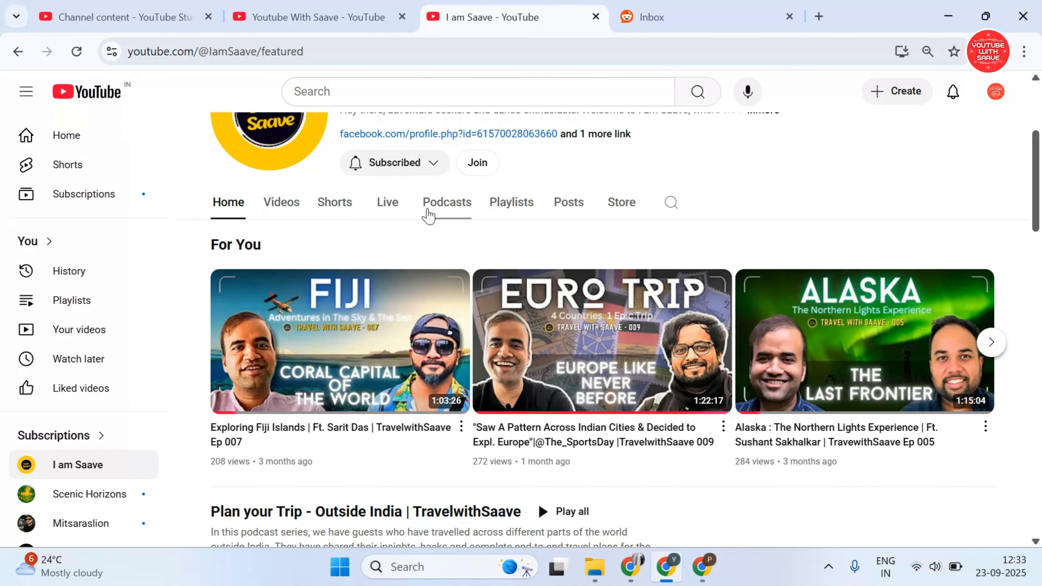
pyautogui.scroll(2, 466, 252)
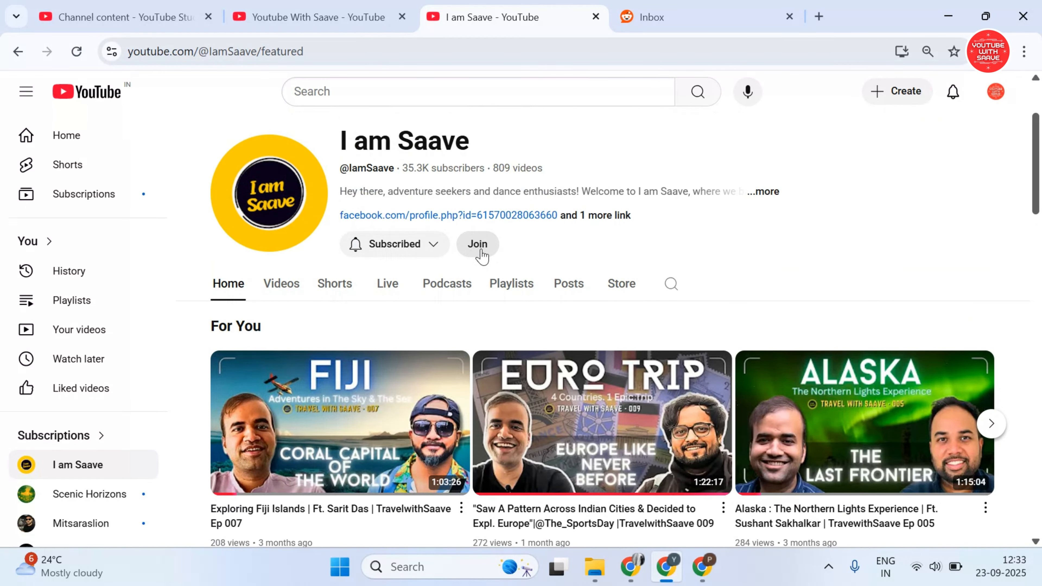
pyautogui.click(479, 245)
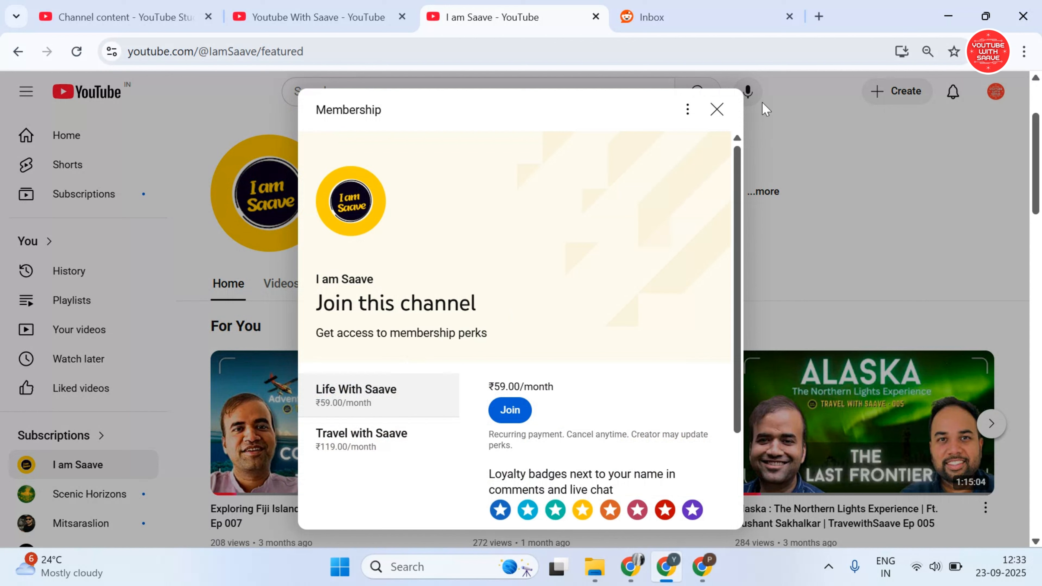
pyautogui.click(718, 110)
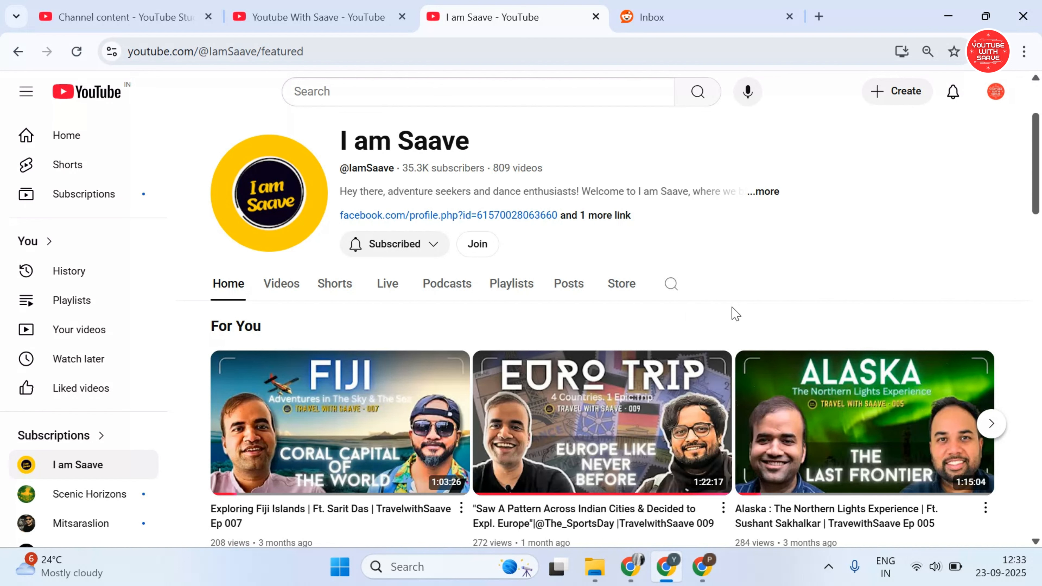
# Step: Reopen the membership offer, compare the Life With Saave and Travel with Saave levels, and view the latter's perks
pyautogui.click(478, 244)
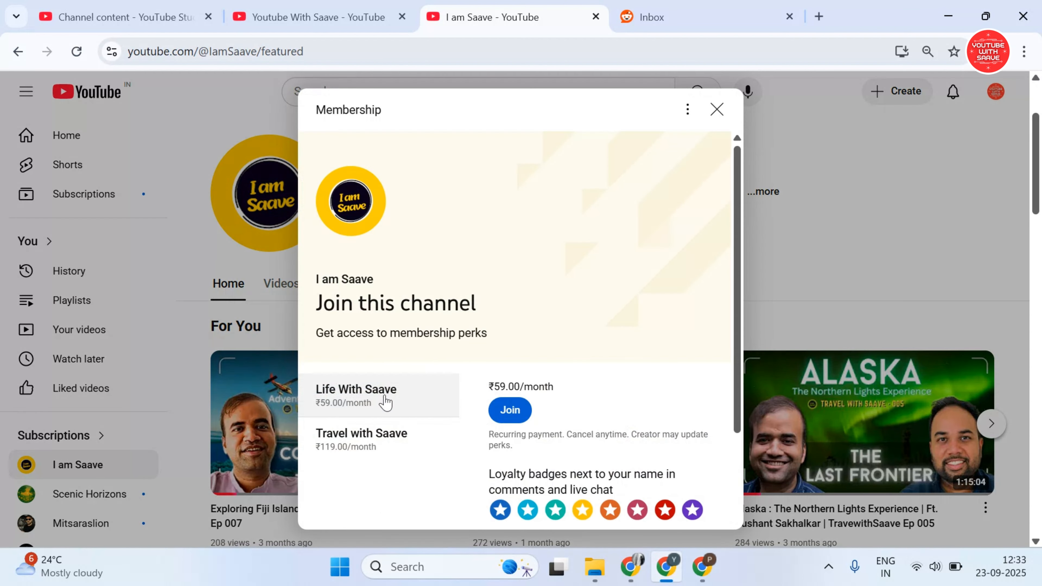
pyautogui.click(409, 432)
pyautogui.click(406, 404)
pyautogui.click(401, 441)
pyautogui.scroll(-4, 406, 410)
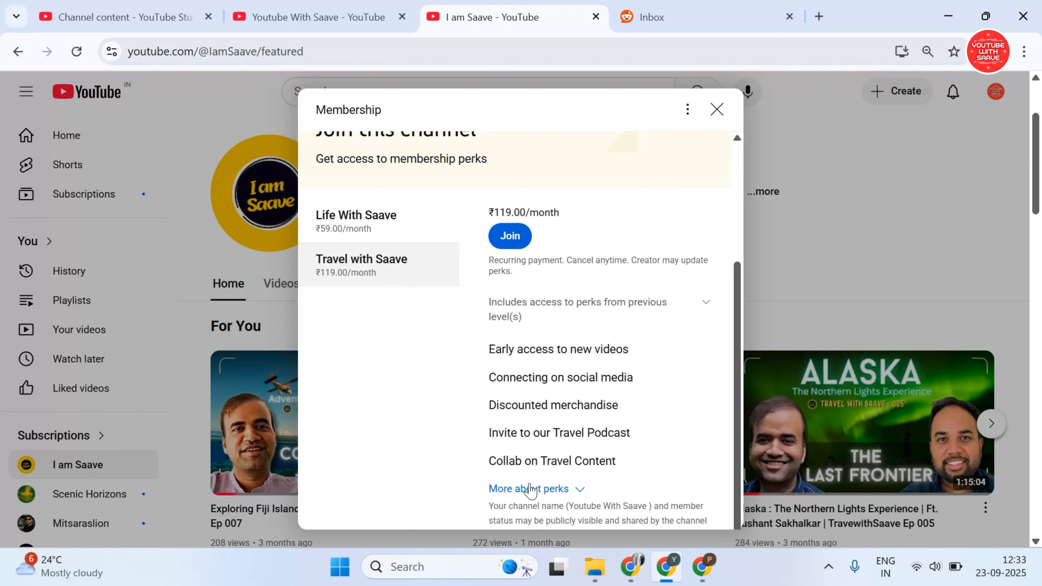
# Step: Switch to the browser window with YouTube Studio and open the Memberships page of the channel's Earn section
pyautogui.click(629, 573)
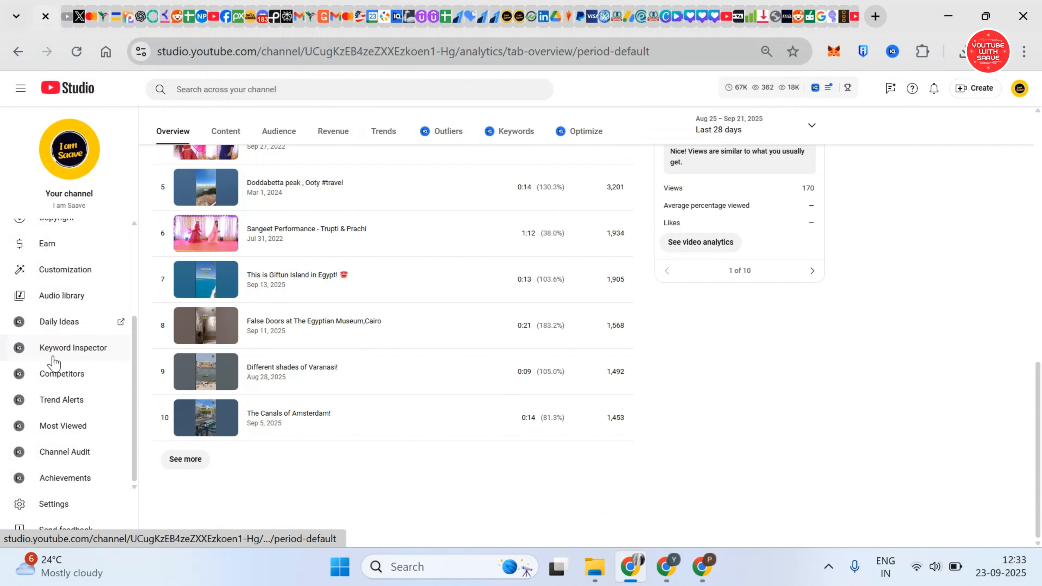
pyautogui.click(59, 399)
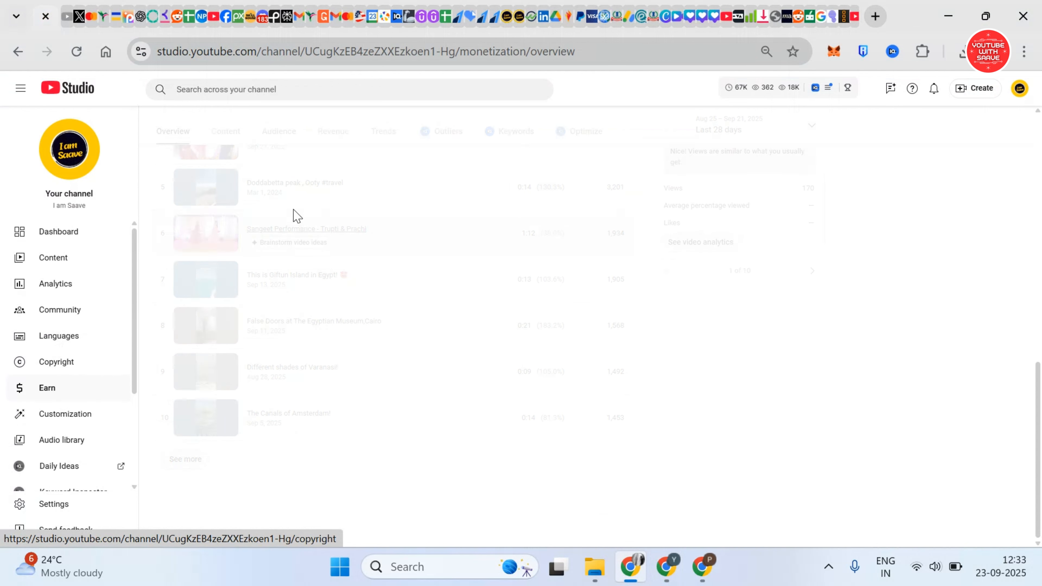
pyautogui.scroll(1, 396, 218)
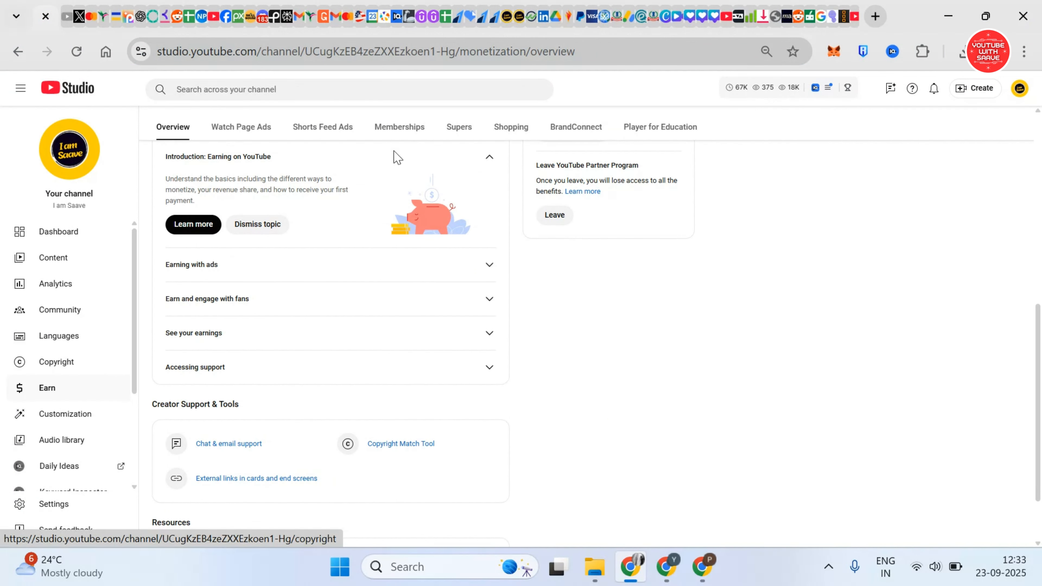
pyautogui.scroll(1, 187, 136)
pyautogui.scroll(3, 410, 142)
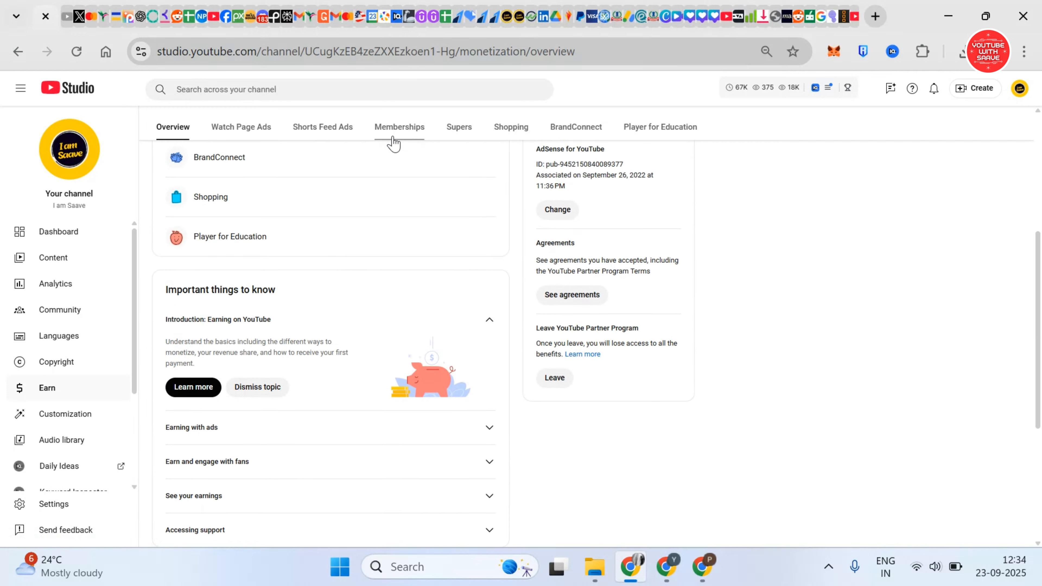
pyautogui.click(401, 139)
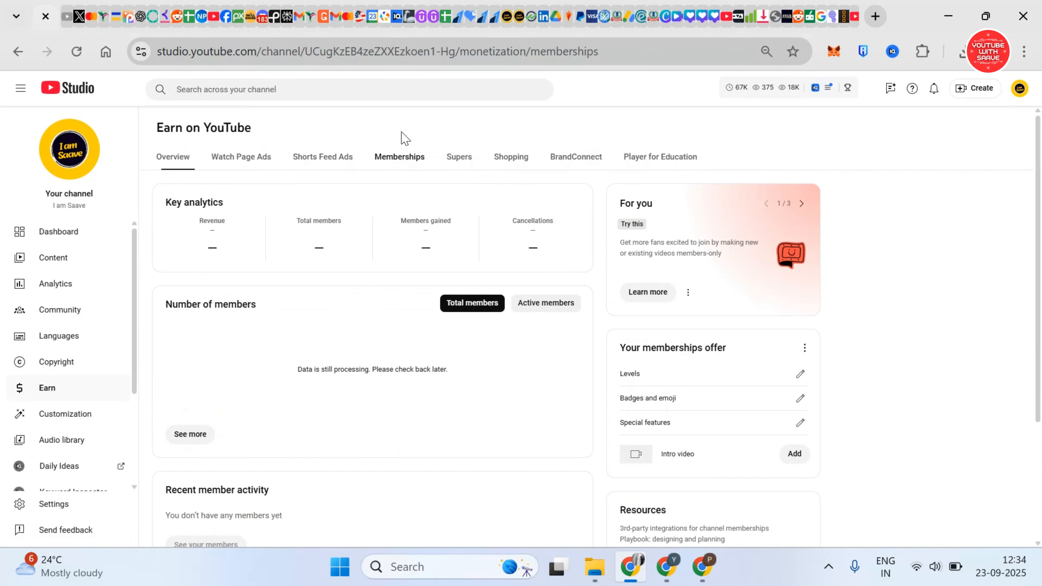
# Step: Look over the Memberships page and open the levels of the memberships offer for editing
pyautogui.scroll(-2, 313, 252)
pyautogui.scroll(2, 314, 254)
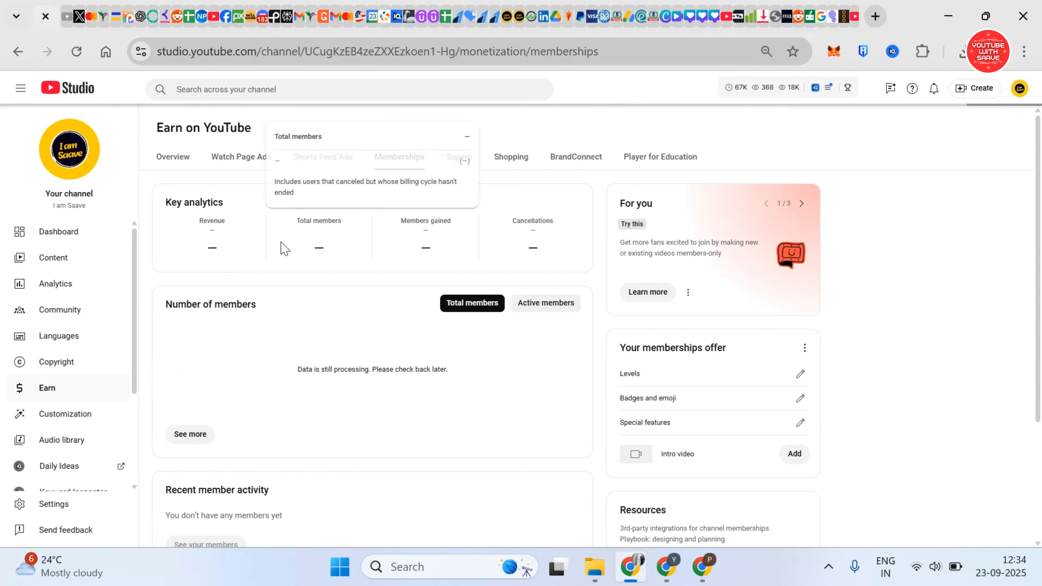
pyautogui.scroll(-2, 845, 375)
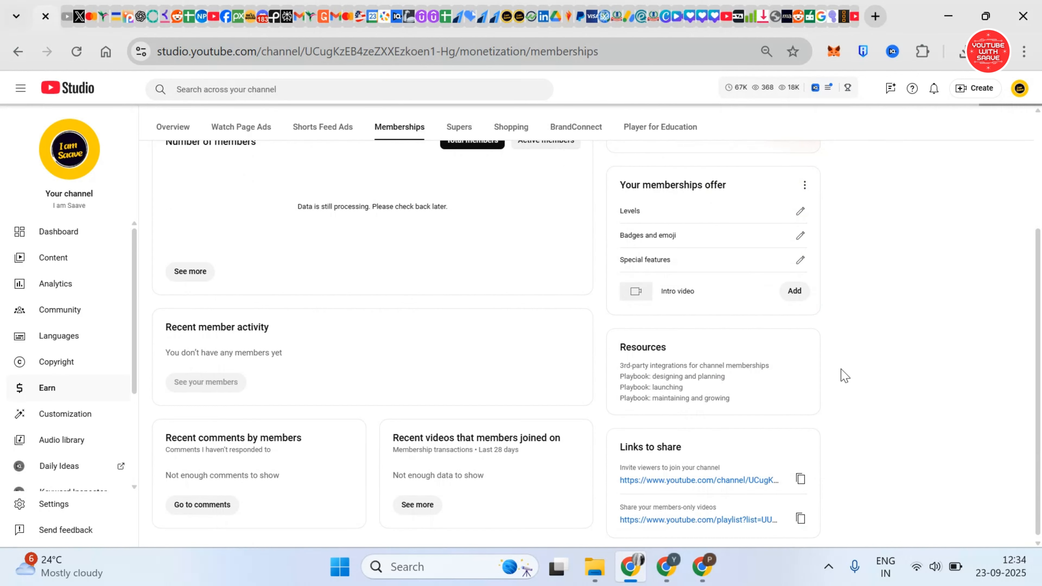
pyautogui.scroll(2, 894, 340)
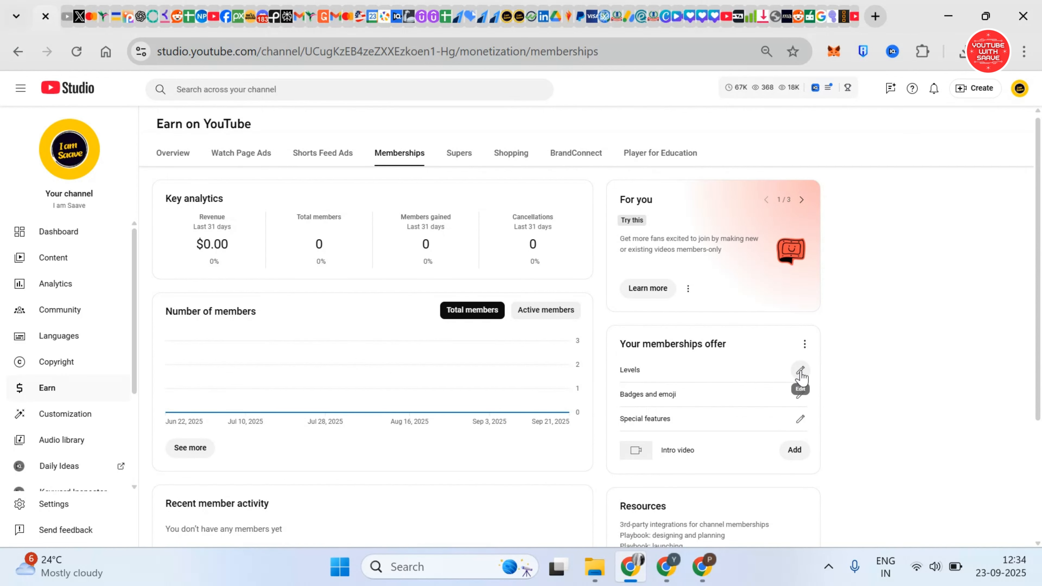
pyautogui.click(801, 371)
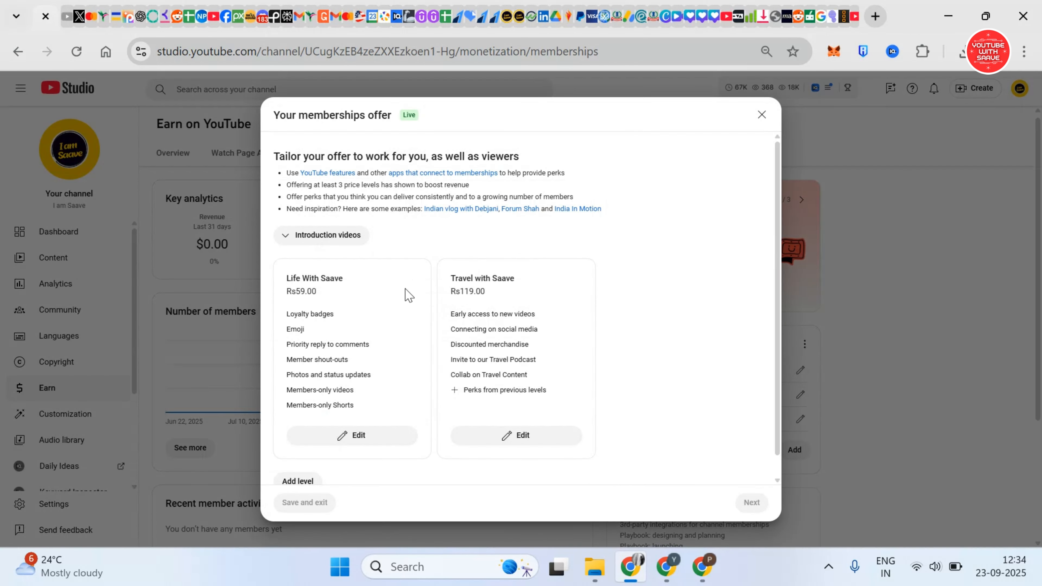
# Step: Examine the names and prices of both membership levels and the perks listed under Life With Saave
pyautogui.scroll(-1, 298, 287)
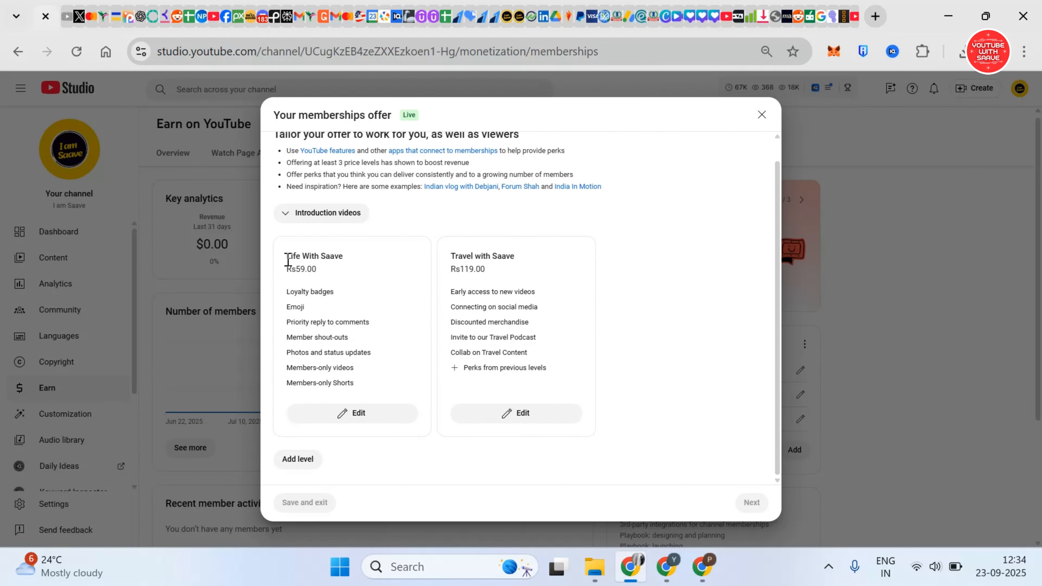
pyautogui.moveTo(287, 258); pyautogui.dragTo(339, 376)
pyautogui.click(289, 273)
pyautogui.moveTo(297, 306)
pyautogui.mouseDown()
pyautogui.moveTo(361, 386)
pyautogui.moveTo(293, 304)
pyautogui.mouseUp()
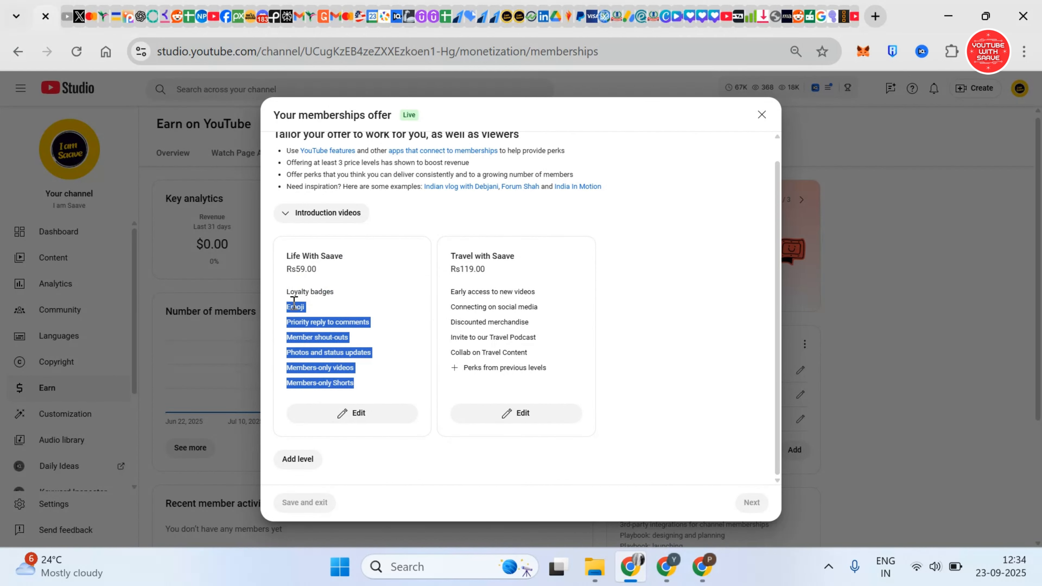
pyautogui.moveTo(285, 257); pyautogui.dragTo(552, 259)
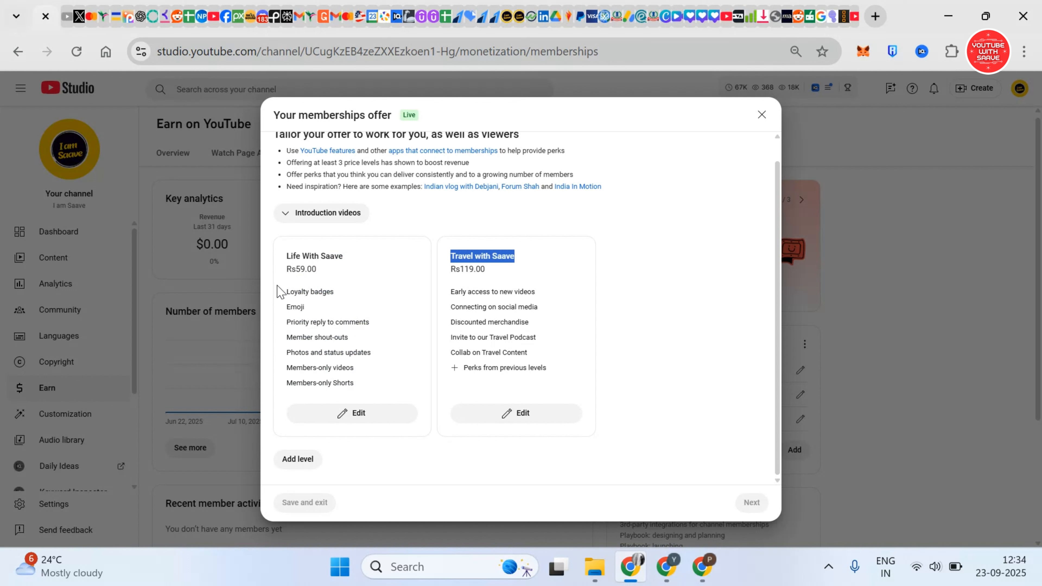
pyautogui.moveTo(283, 291); pyautogui.dragTo(359, 361)
pyautogui.click(368, 392)
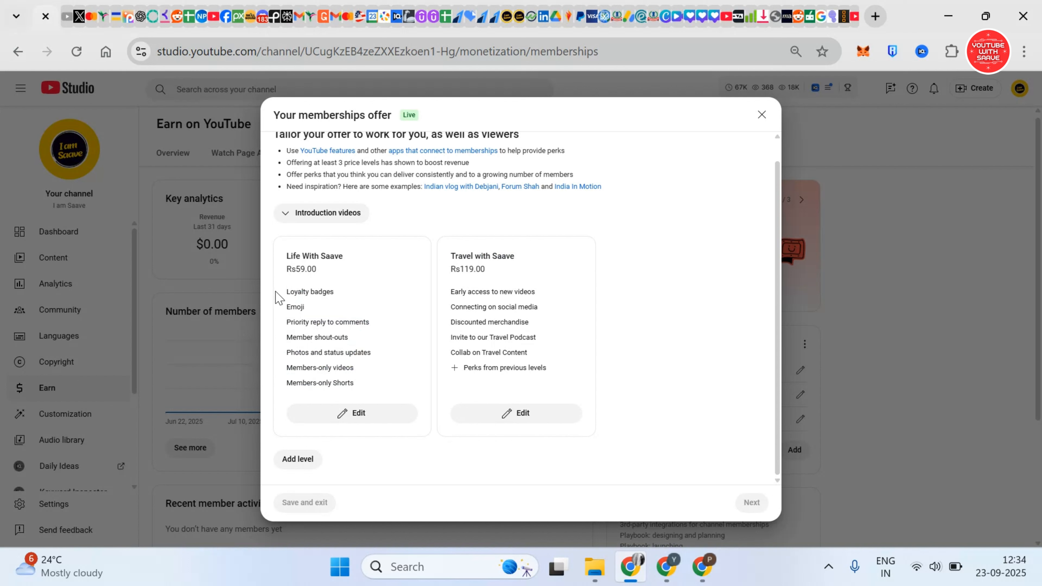
pyautogui.moveTo(284, 288); pyautogui.dragTo(371, 394)
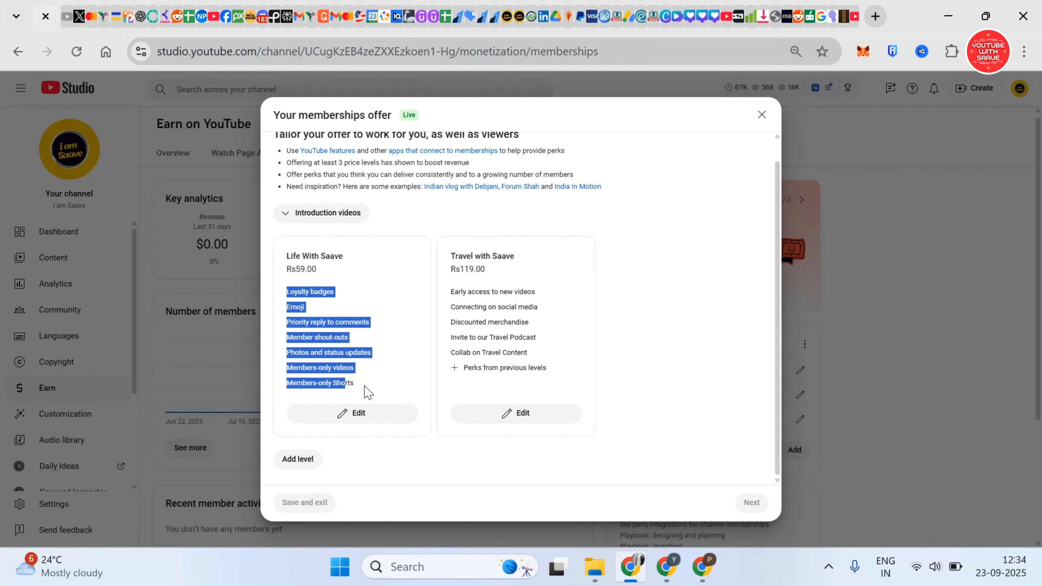
pyautogui.click(365, 387)
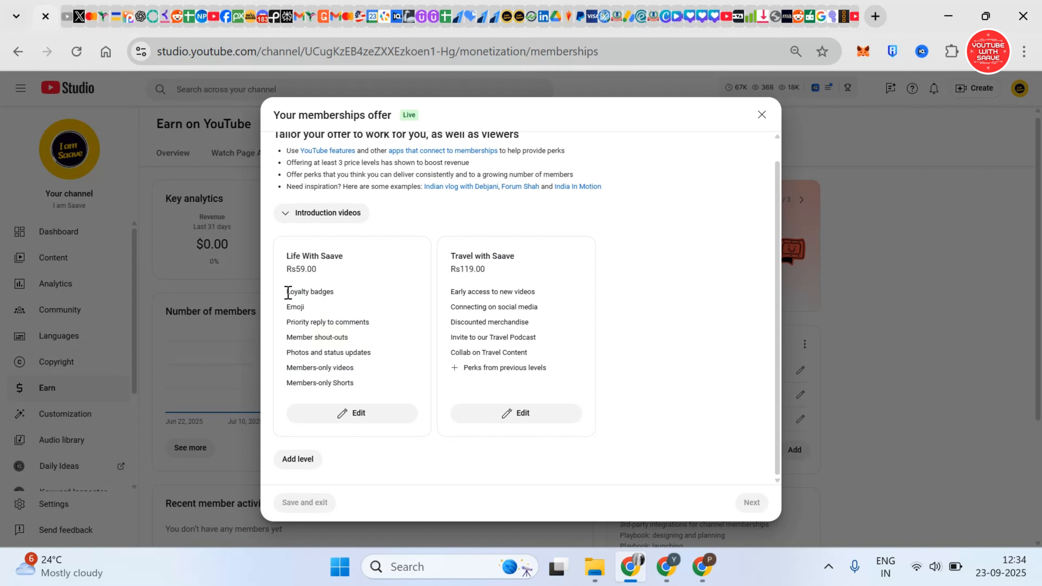
pyautogui.moveTo(288, 293); pyautogui.dragTo(360, 323)
pyautogui.click(292, 314)
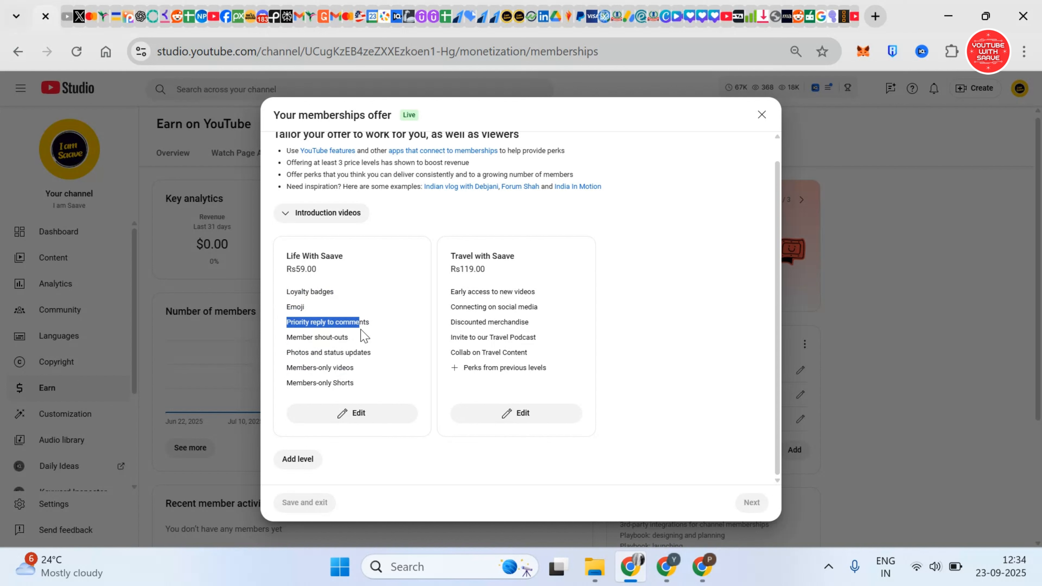
pyautogui.moveTo(288, 338); pyautogui.dragTo(392, 357)
pyautogui.moveTo(287, 368); pyautogui.dragTo(377, 391)
pyautogui.doubleClick(300, 384)
pyautogui.click(286, 257)
# Step: Open the Life With Saave level, examine its monthly price and perks, and leave it without saving
pyautogui.click(354, 415)
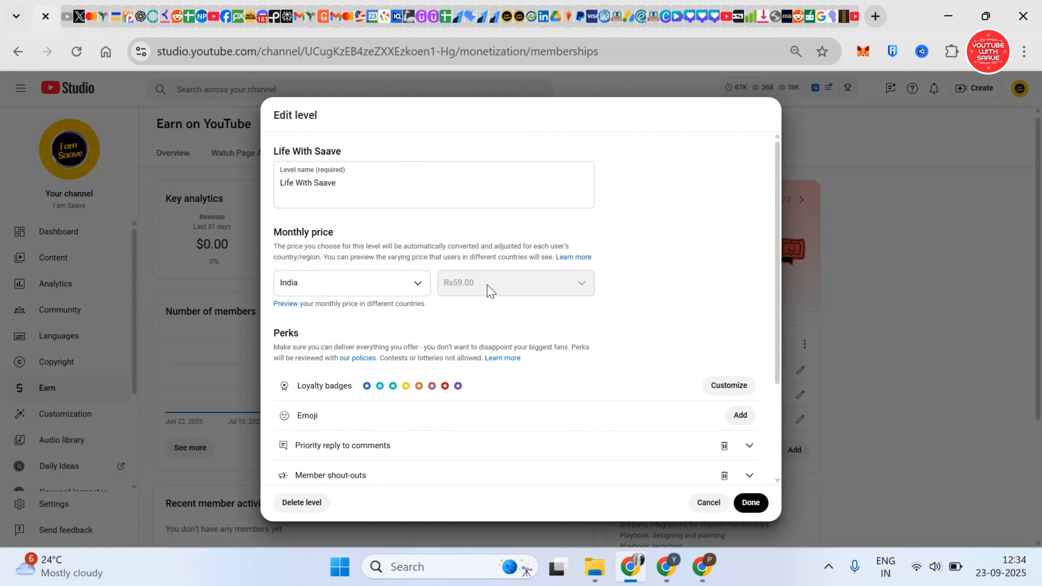
pyautogui.scroll(-2, 459, 301)
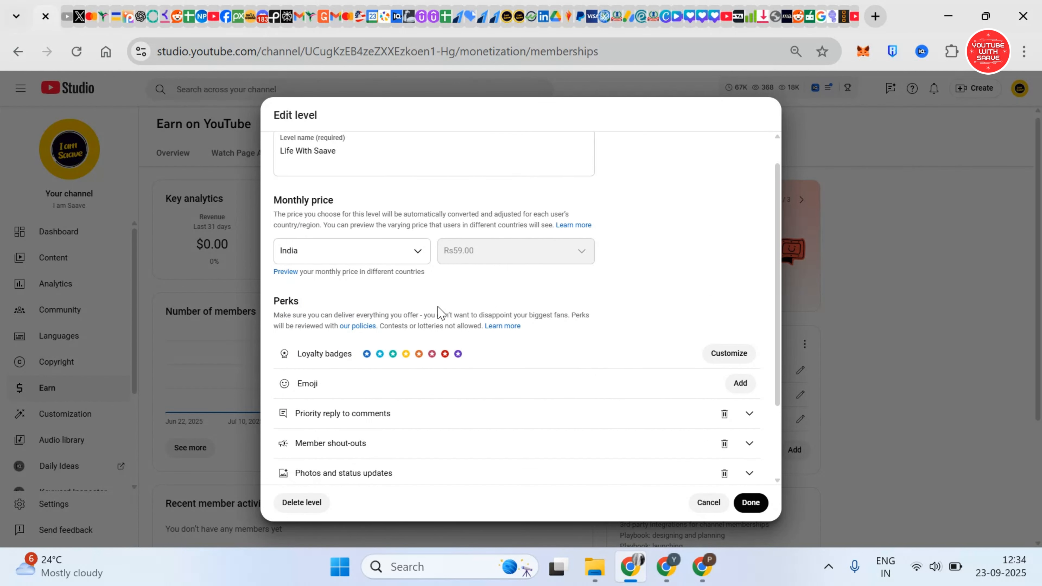
pyautogui.moveTo(316, 222); pyautogui.dragTo(427, 226)
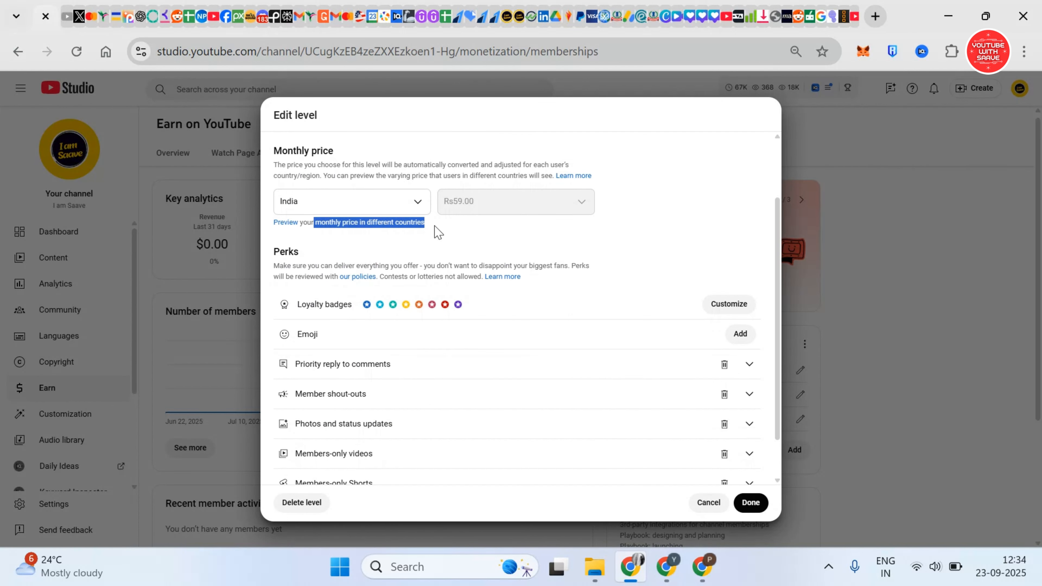
pyautogui.click(432, 226)
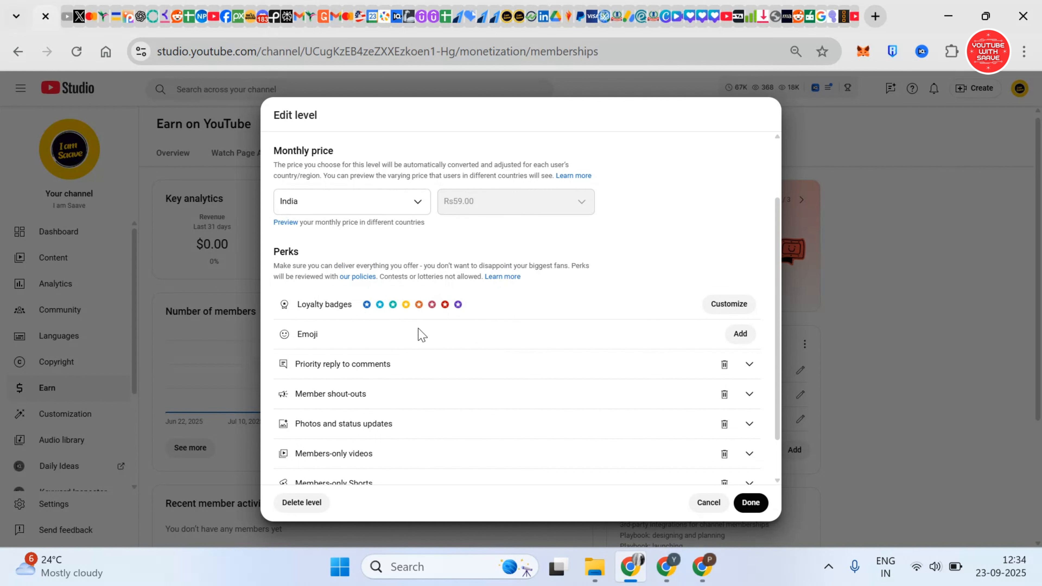
pyautogui.scroll(-2, 347, 317)
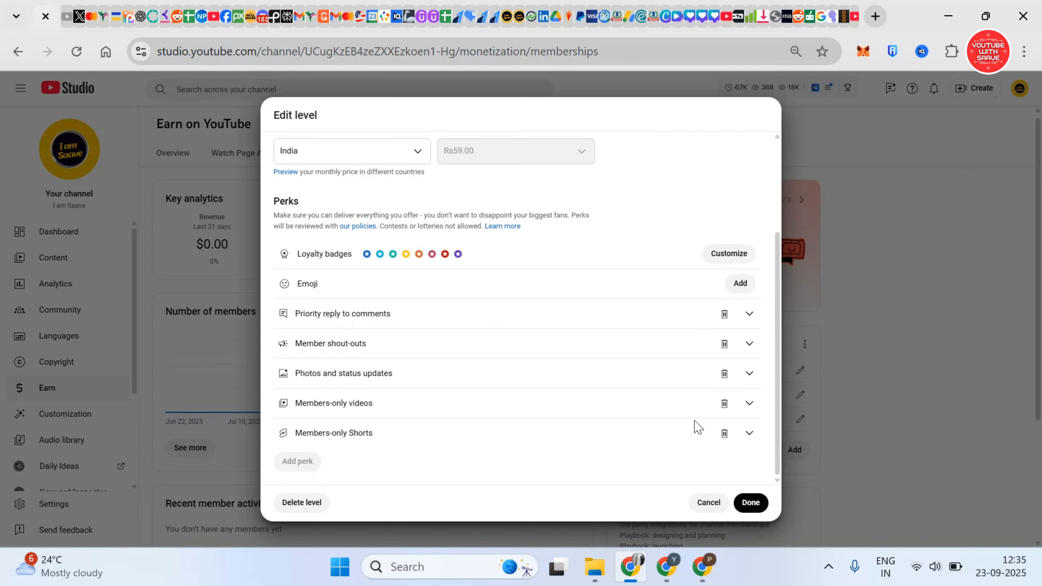
pyautogui.click(710, 503)
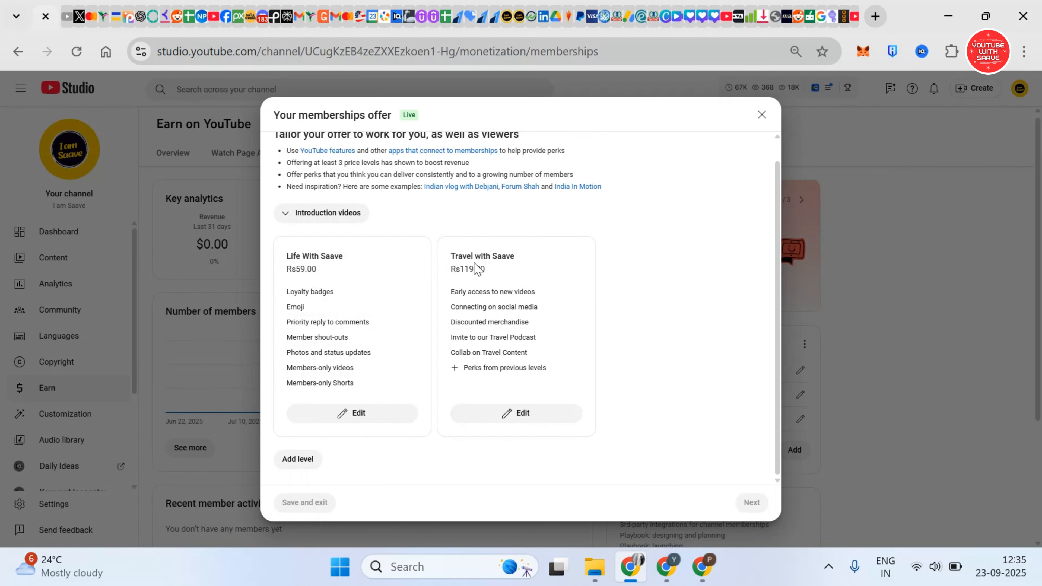
# Step: Open the Travel with Saave level, review its name, monthly price and perks, and leave it without saving
pyautogui.click(491, 419)
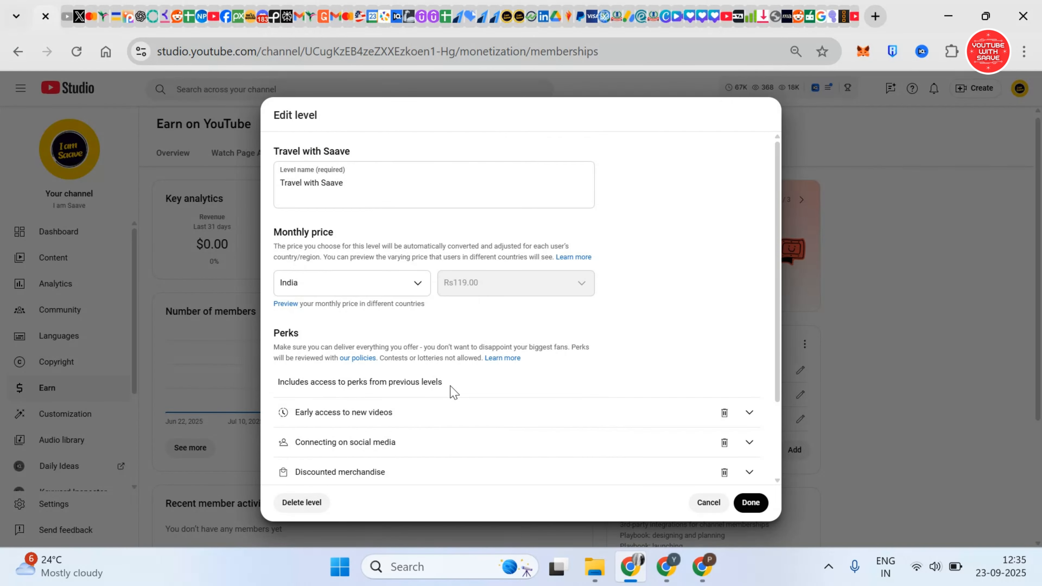
pyautogui.scroll(-3, 455, 397)
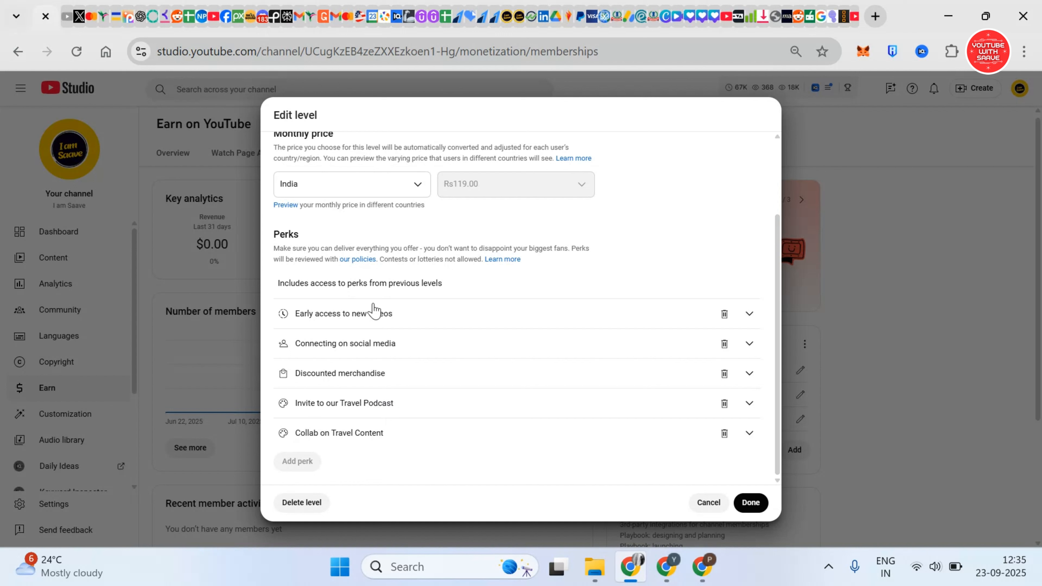
pyautogui.scroll(2, 384, 363)
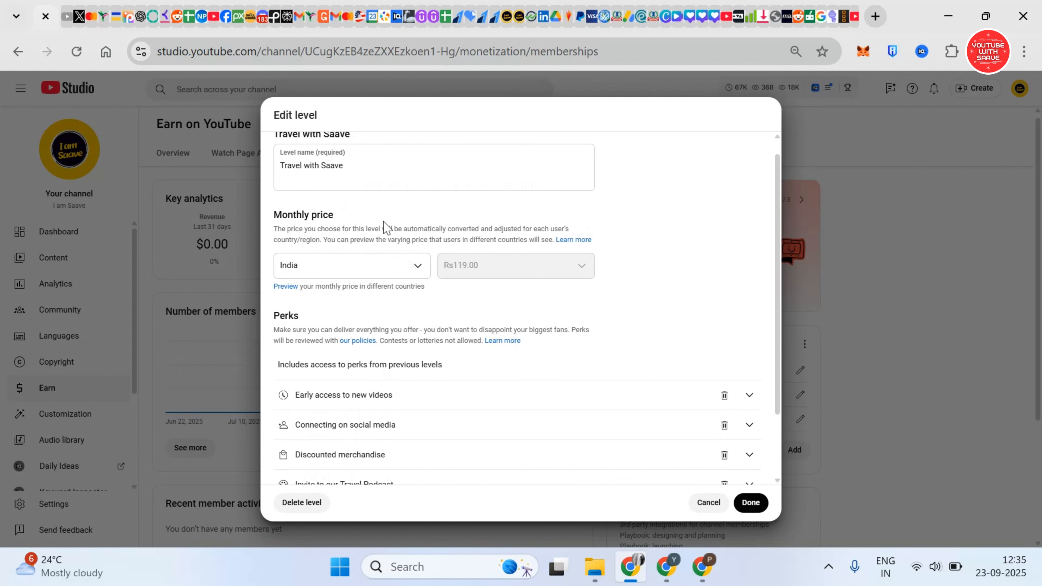
pyautogui.scroll(-2, 374, 364)
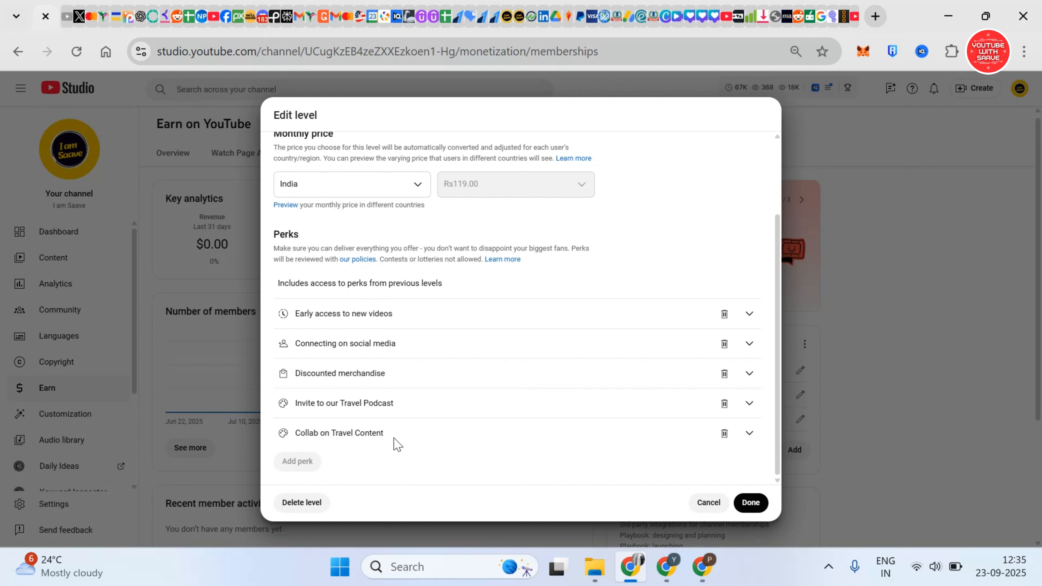
pyautogui.scroll(3, 396, 421)
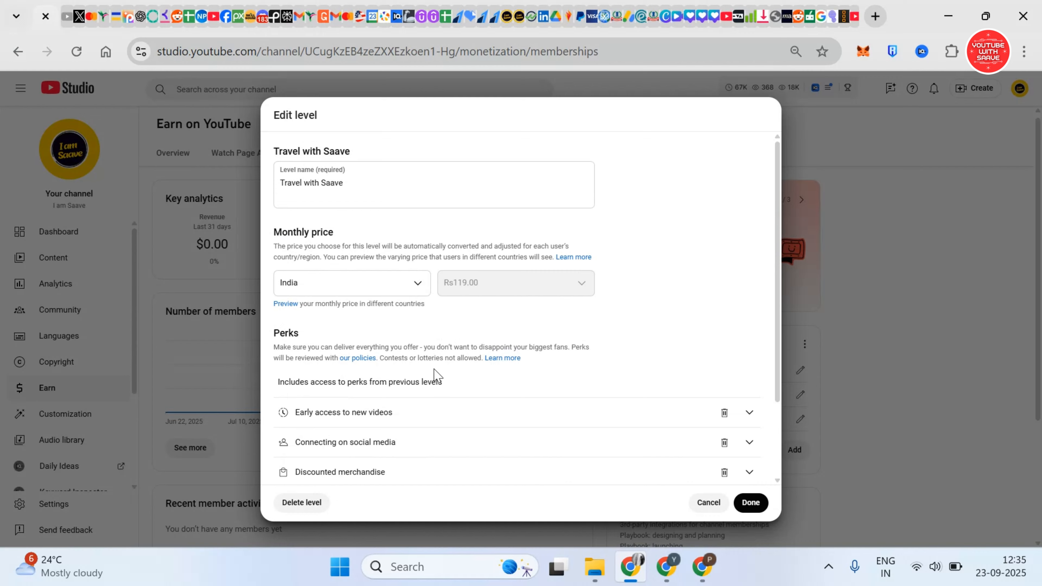
pyautogui.scroll(-3, 436, 374)
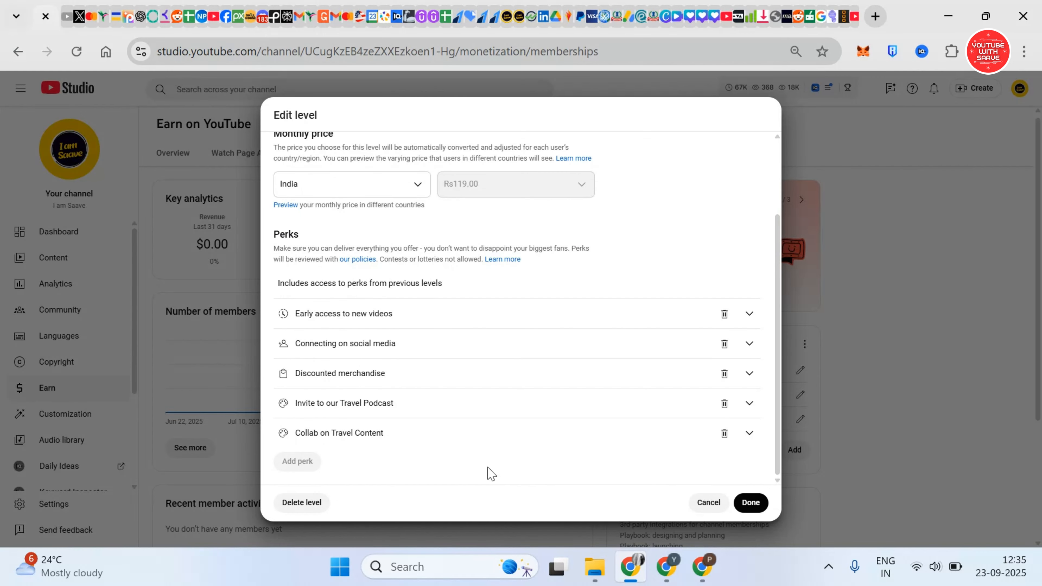
pyautogui.click(707, 501)
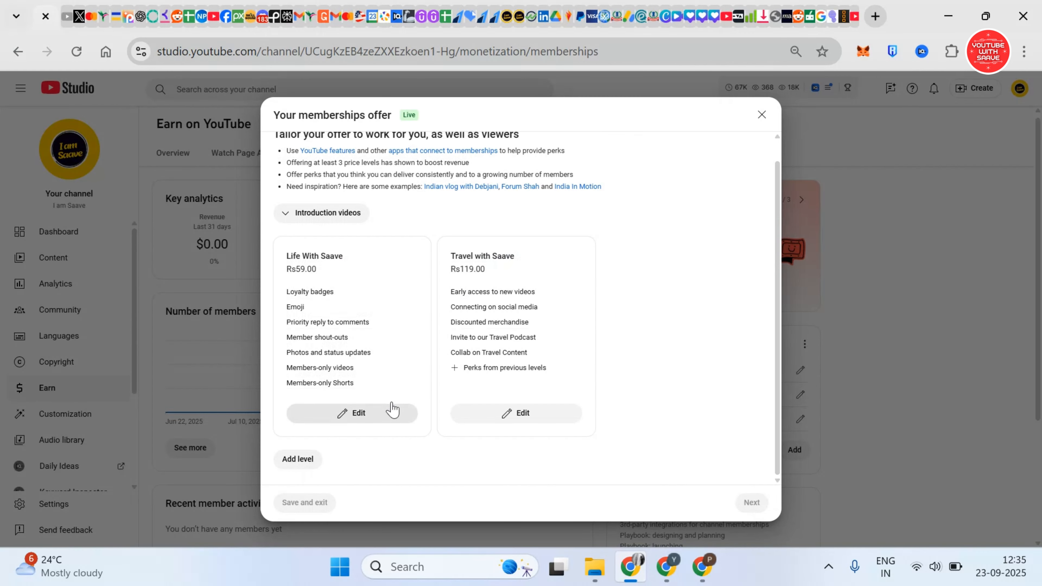
# Step: Add a third level to the memberships offer and browse the monthly prices available for it in India
pyautogui.click(299, 459)
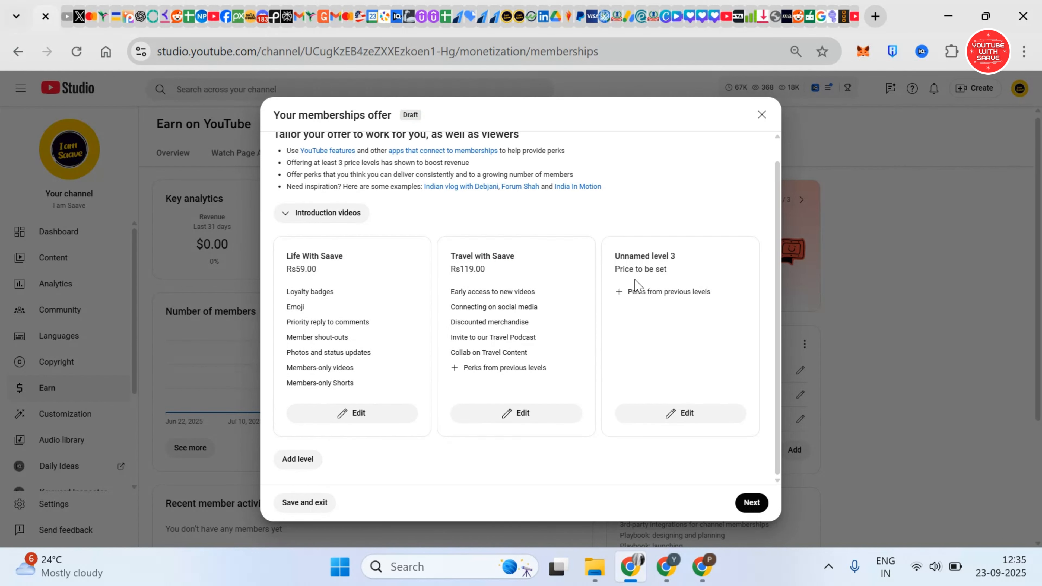
pyautogui.click(676, 418)
pyautogui.click(302, 201)
pyautogui.click(484, 287)
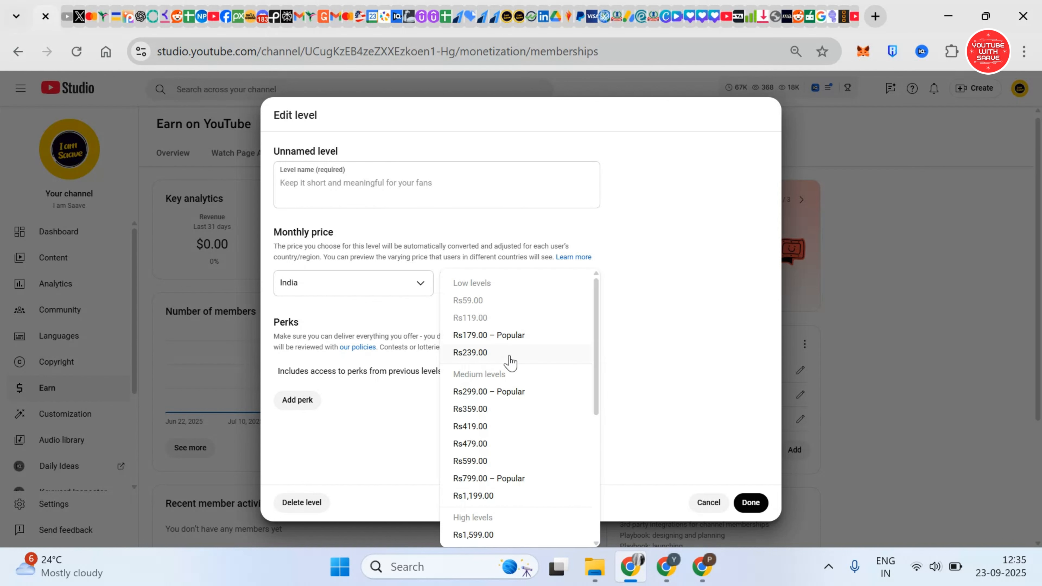
pyautogui.scroll(-6, 529, 472)
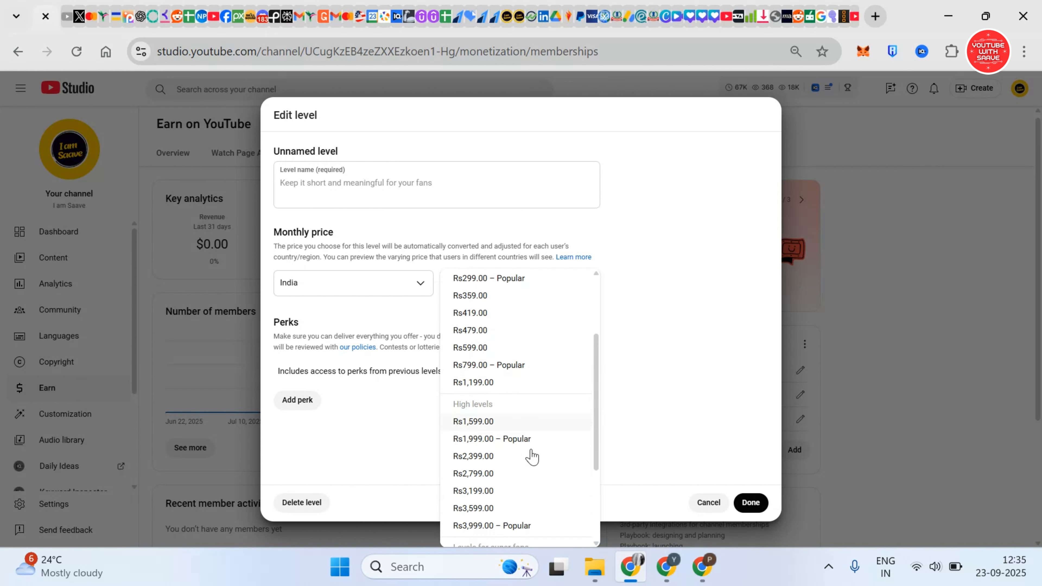
pyautogui.scroll(6, 523, 456)
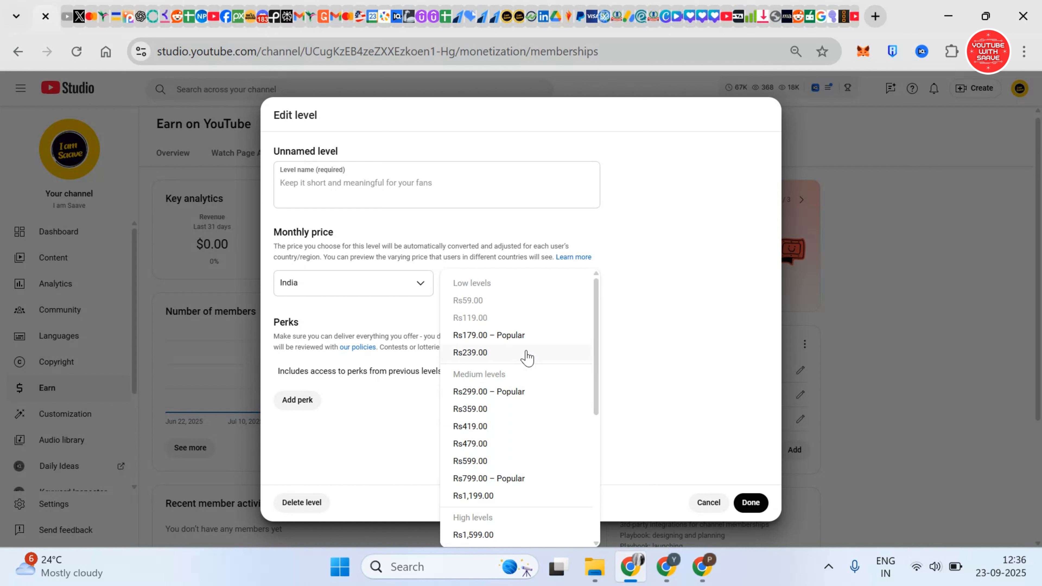
pyautogui.scroll(-6, 533, 394)
pyautogui.click(697, 413)
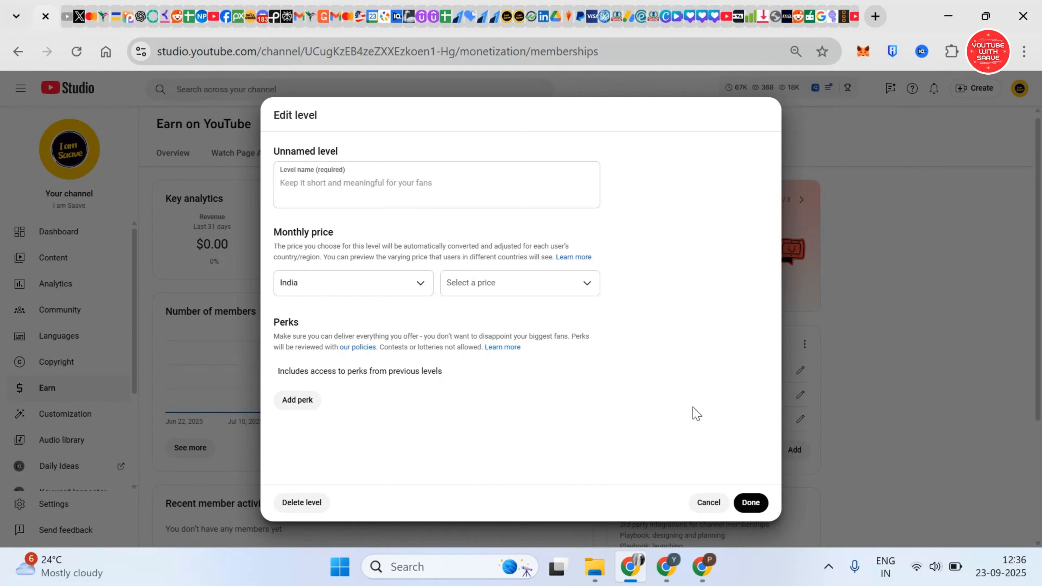
# Step: Add a perk to the unnamed third level and look through the suggested perk types
pyautogui.click(294, 407)
pyautogui.scroll(-5, 484, 372)
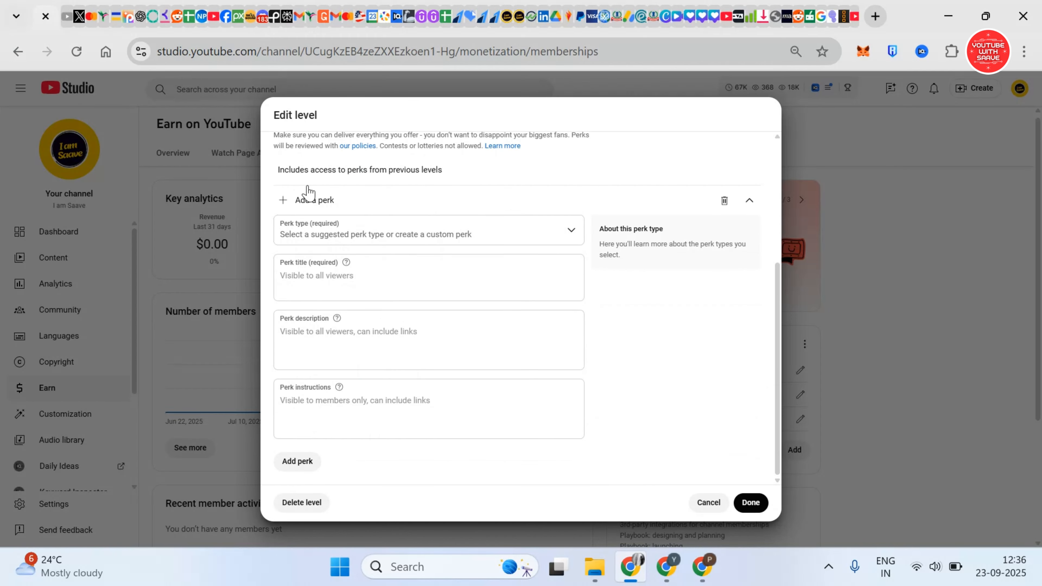
pyautogui.click(304, 201)
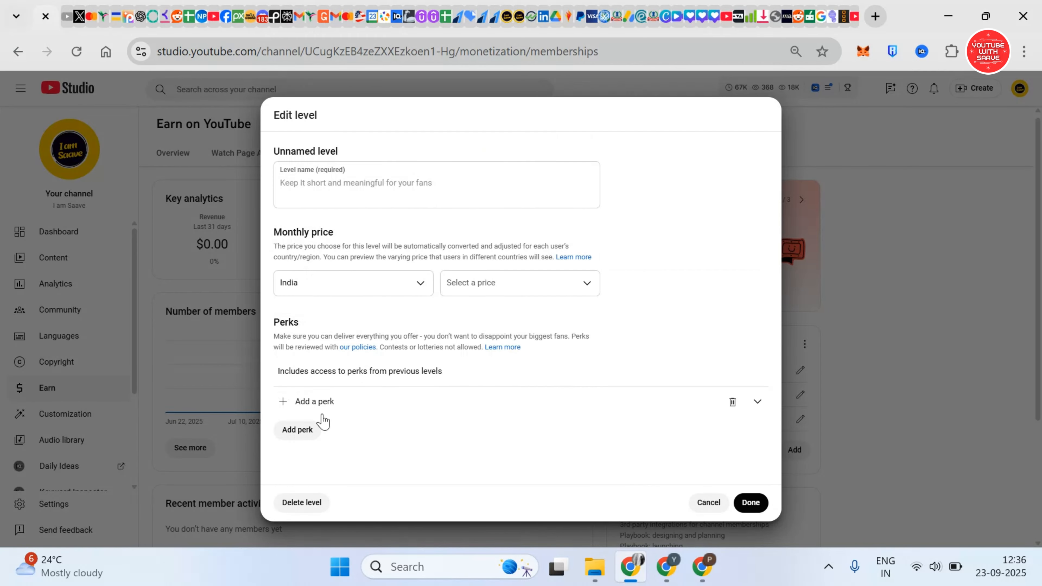
pyautogui.click(344, 403)
pyautogui.scroll(-5, 435, 357)
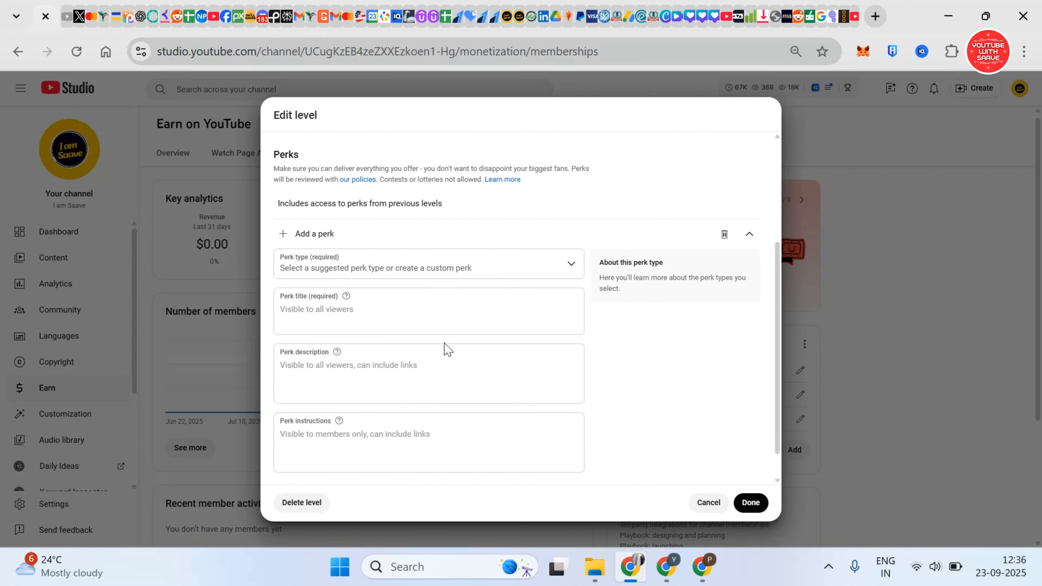
pyautogui.click(421, 241)
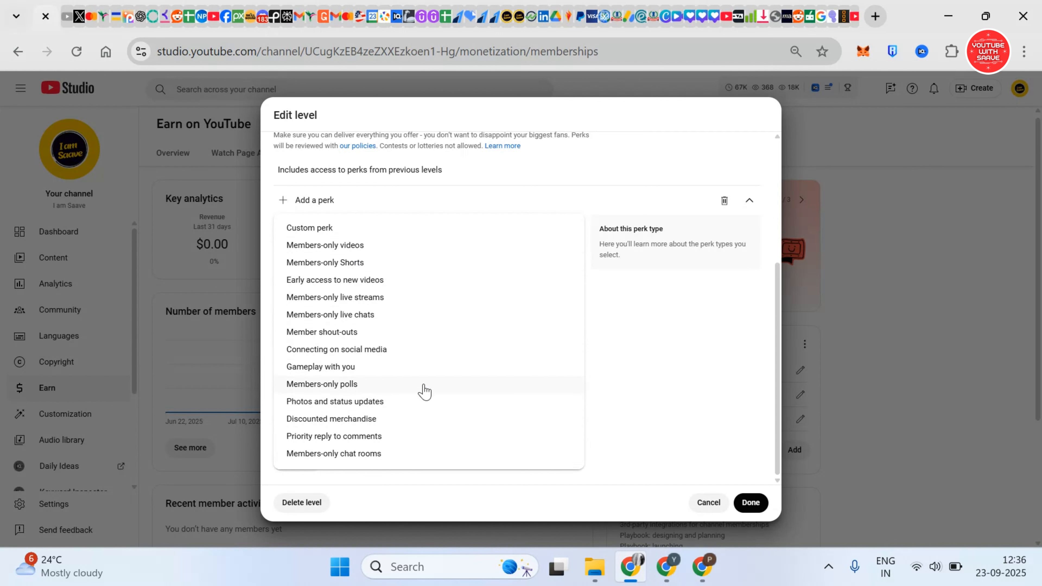
pyautogui.click(683, 360)
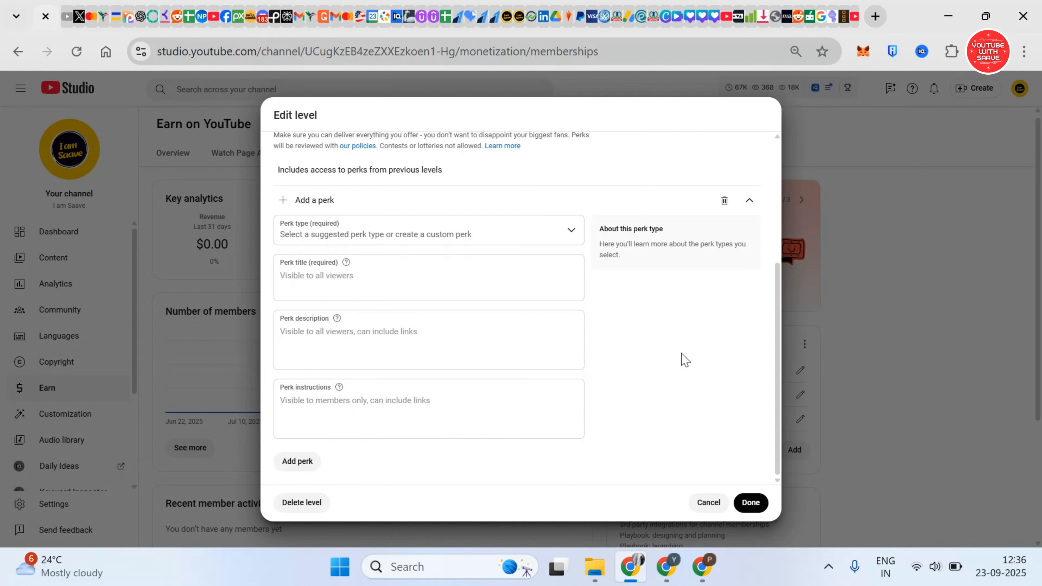
# Step: Try the custom perk type for the third level, look over its title, description and instructions fields, and cancel the level's edits
pyautogui.click(334, 339)
pyautogui.scroll(2, 328, 337)
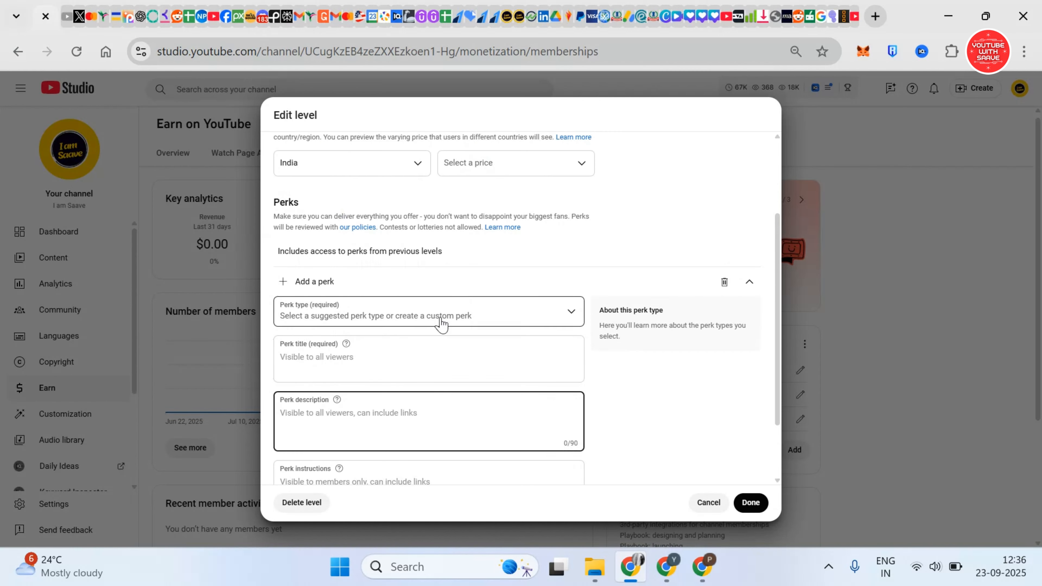
pyautogui.click(451, 323)
pyautogui.click(323, 86)
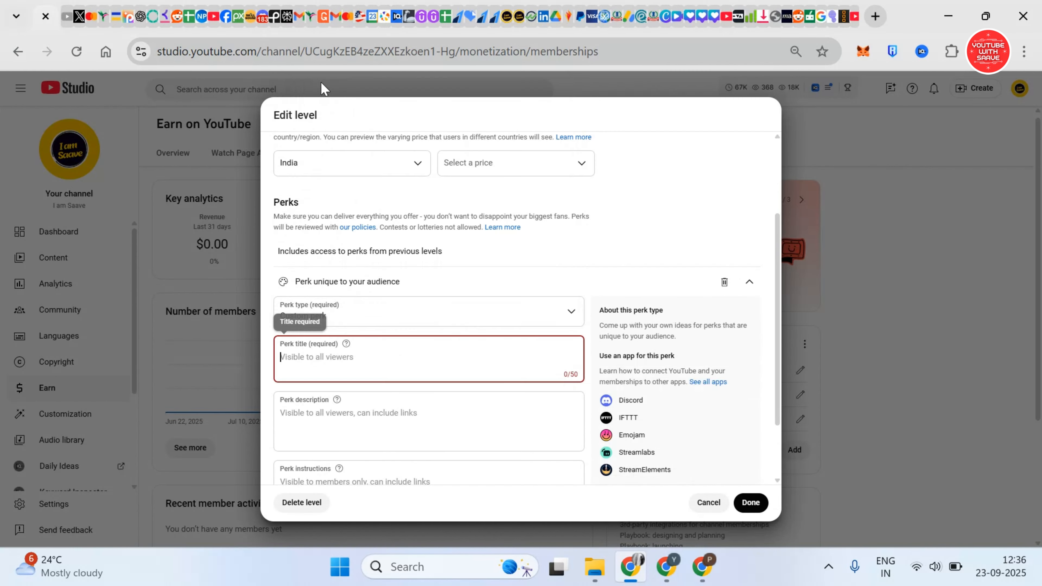
pyautogui.scroll(-2, 381, 371)
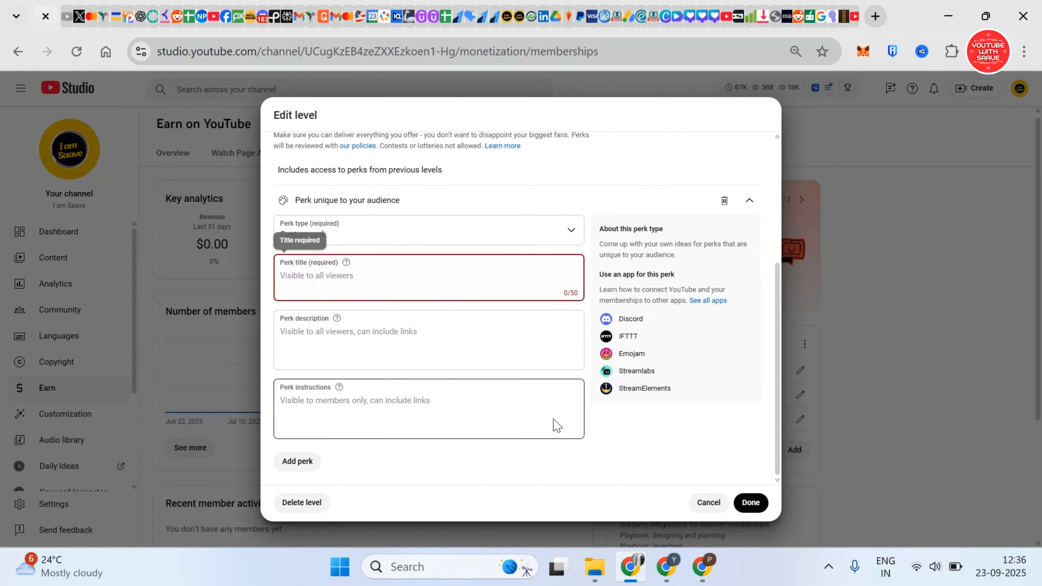
pyautogui.scroll(2, 428, 359)
pyautogui.scroll(3, 428, 358)
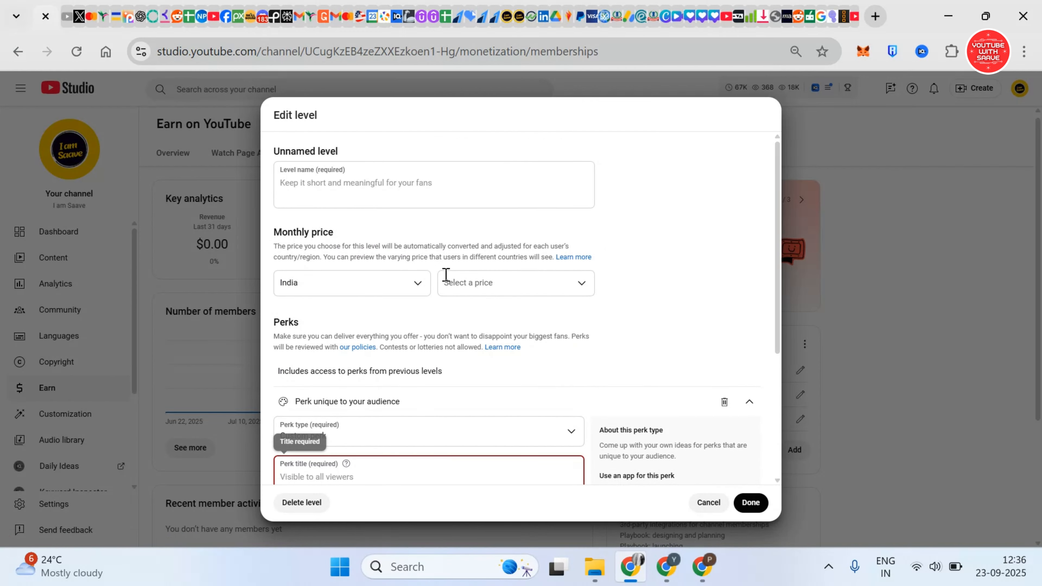
pyautogui.click(704, 504)
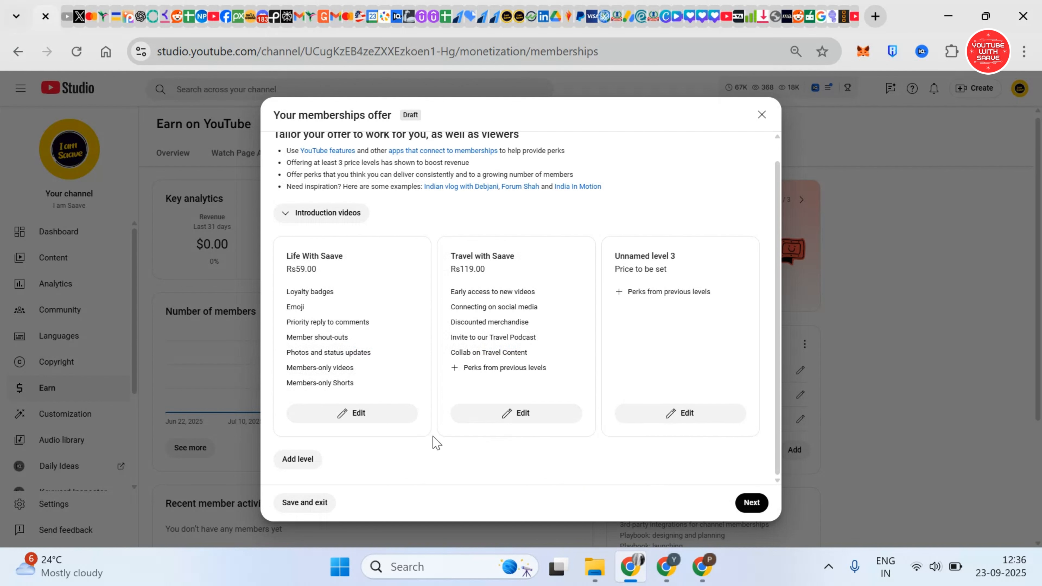
# Step: Try to proceed with the incomplete third level, and delete that level from the memberships offer
pyautogui.click(766, 505)
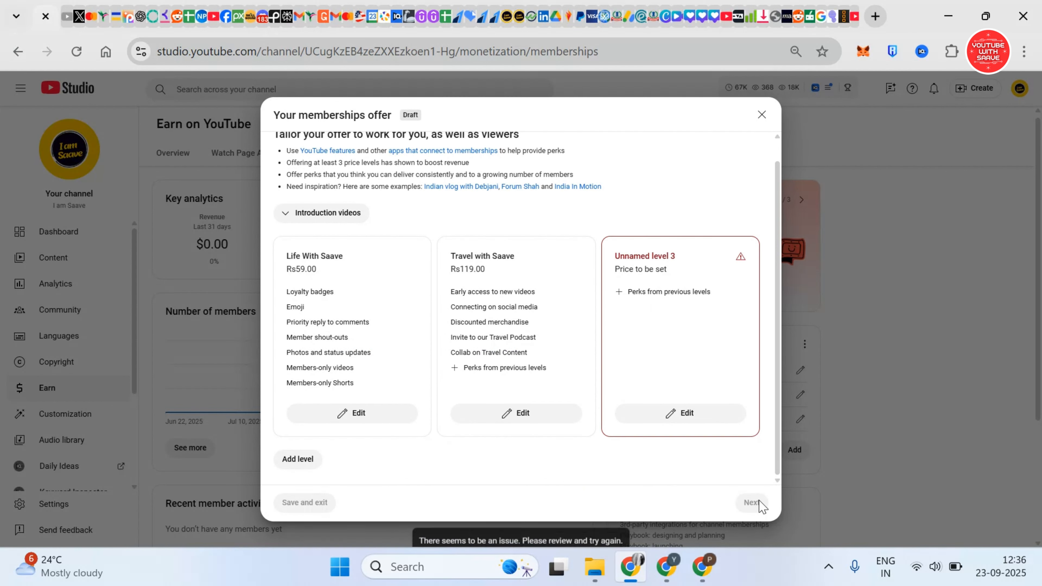
pyautogui.click(702, 406)
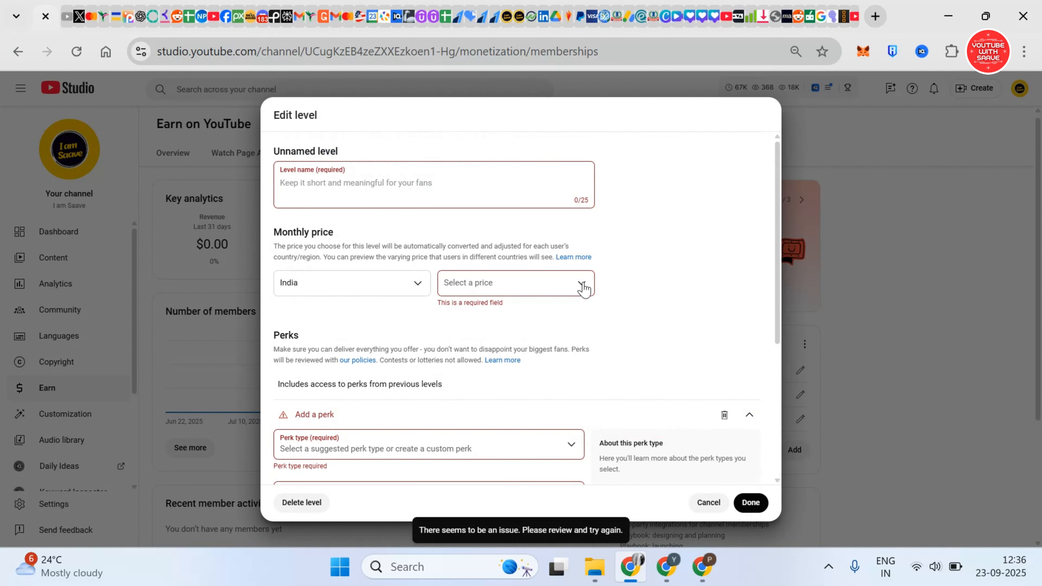
pyautogui.click(292, 504)
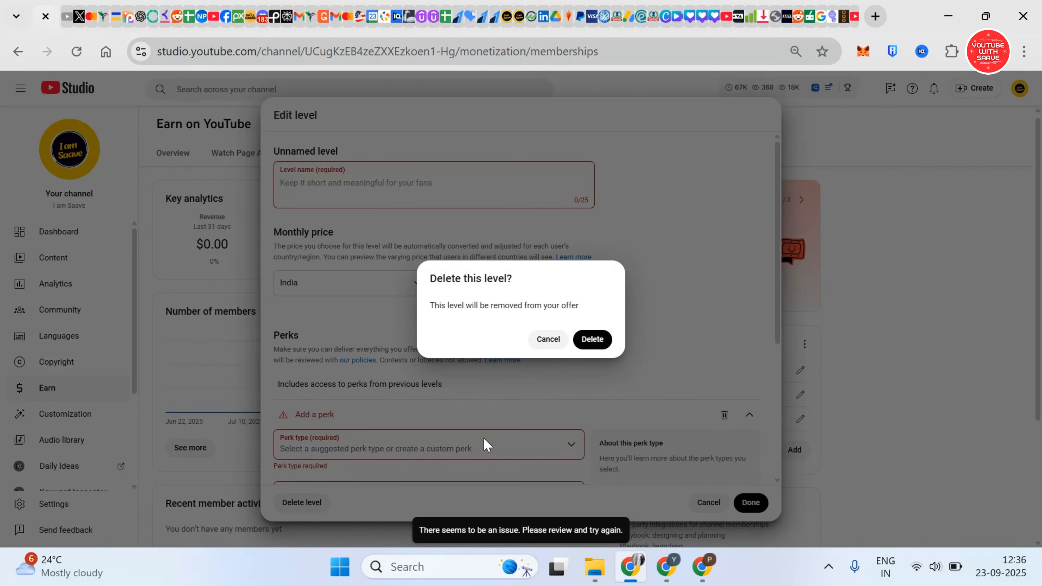
pyautogui.click(592, 339)
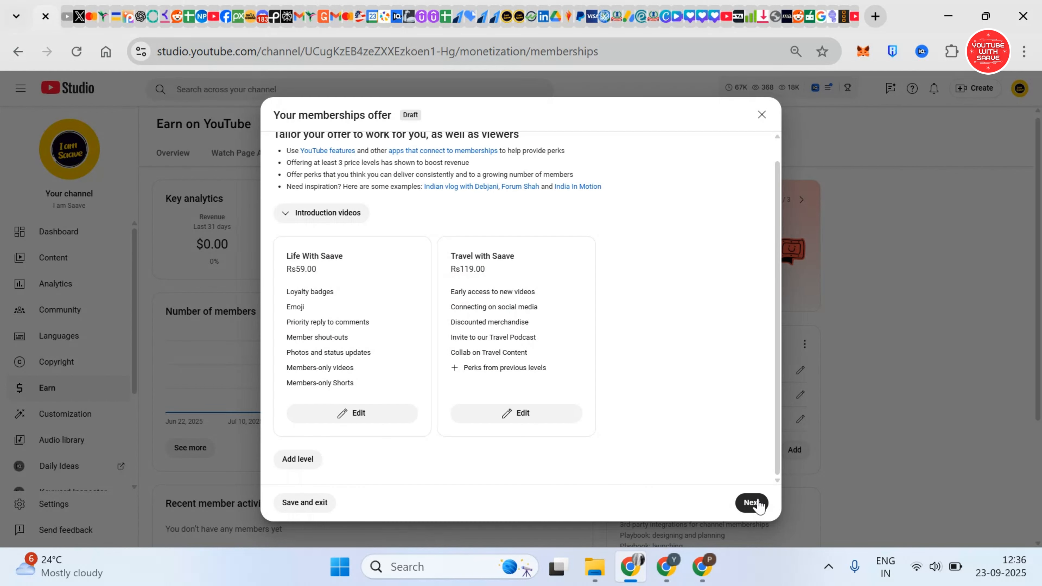
# Step: Proceed to the draft's submission page, cancel the review declaration, and examine the summary of levels, prices, perks and auto-publishing
pyautogui.click(751, 502)
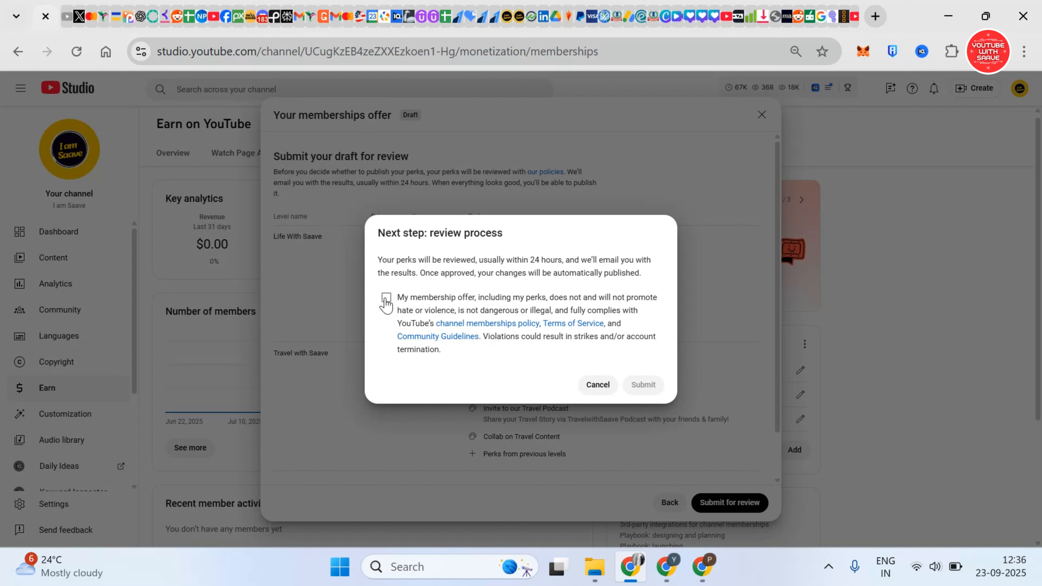
pyautogui.click(596, 385)
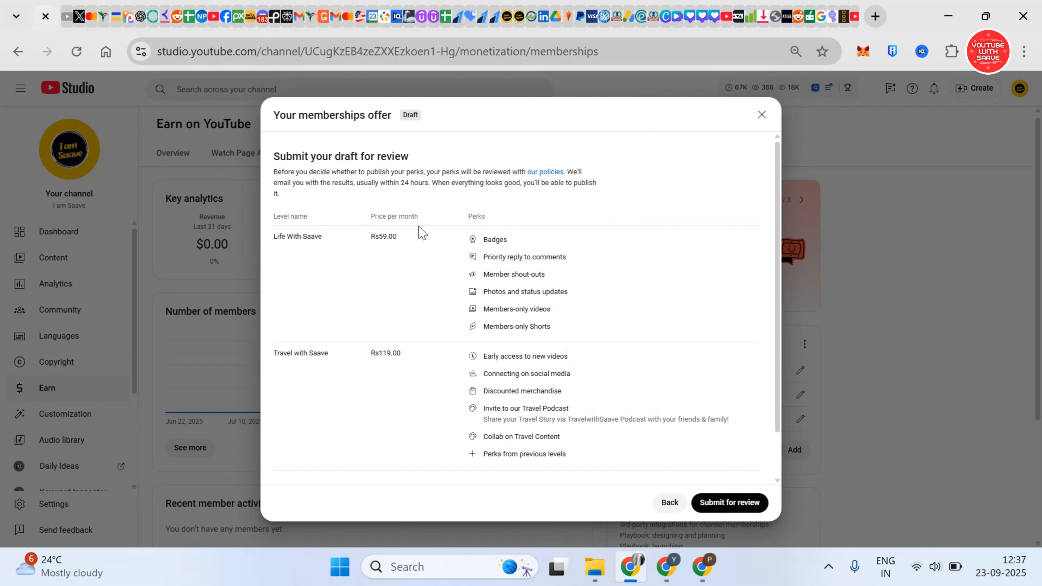
pyautogui.scroll(-1, 331, 170)
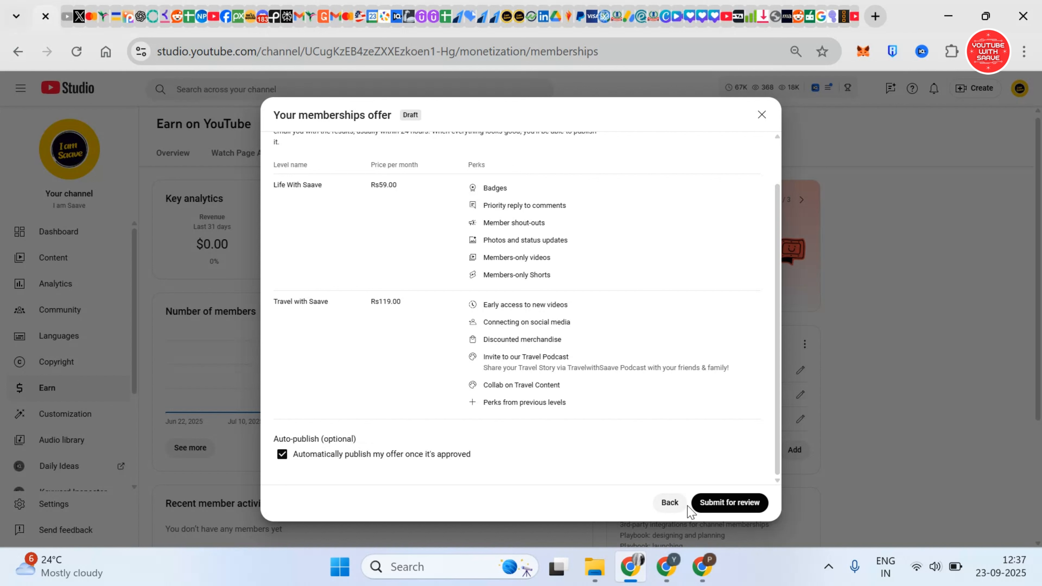
# Step: Leave the draft memberships offer without submitting it, and examine the shareable links for inviting viewers and for members-only videos
pyautogui.click(760, 119)
pyautogui.click(595, 204)
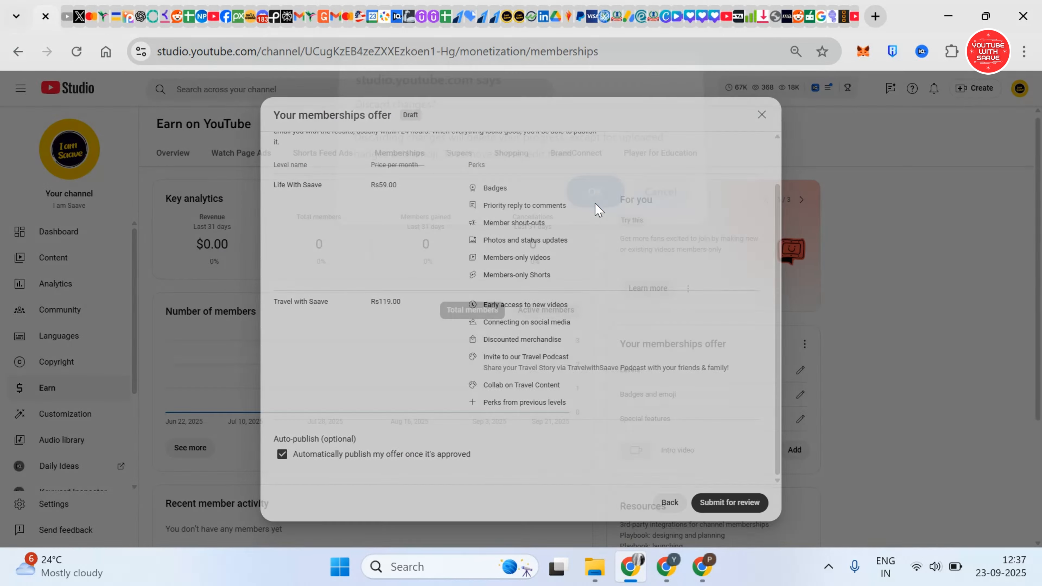
pyautogui.scroll(-3, 586, 340)
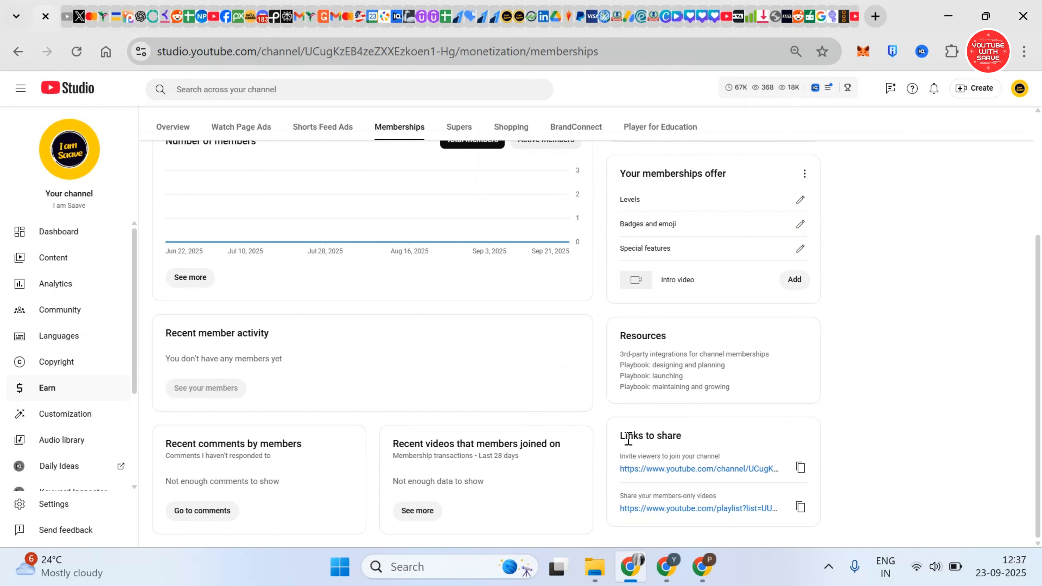
pyautogui.moveTo(622, 437); pyautogui.dragTo(709, 457)
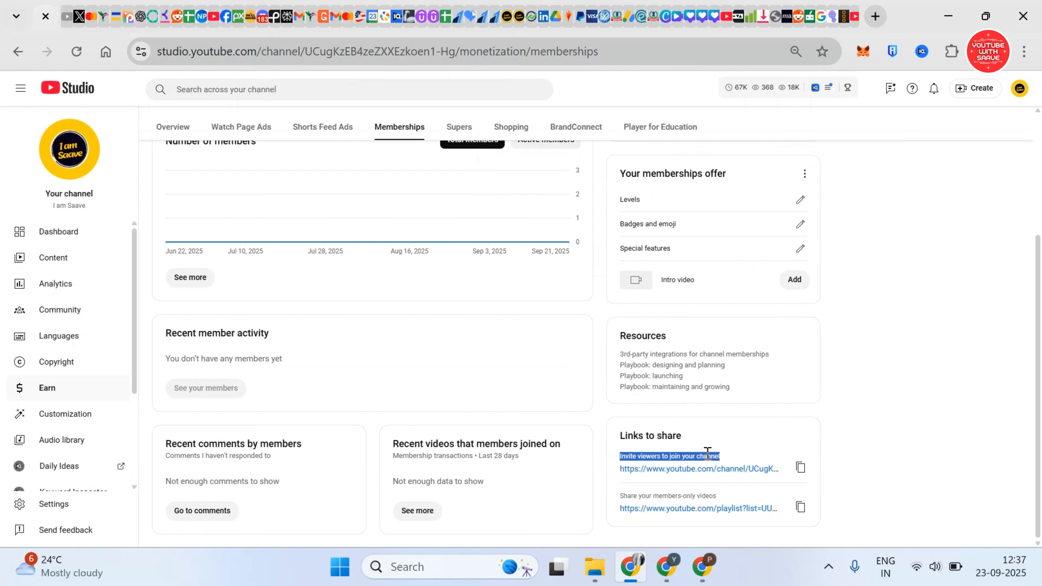
pyautogui.moveTo(620, 495); pyautogui.dragTo(721, 502)
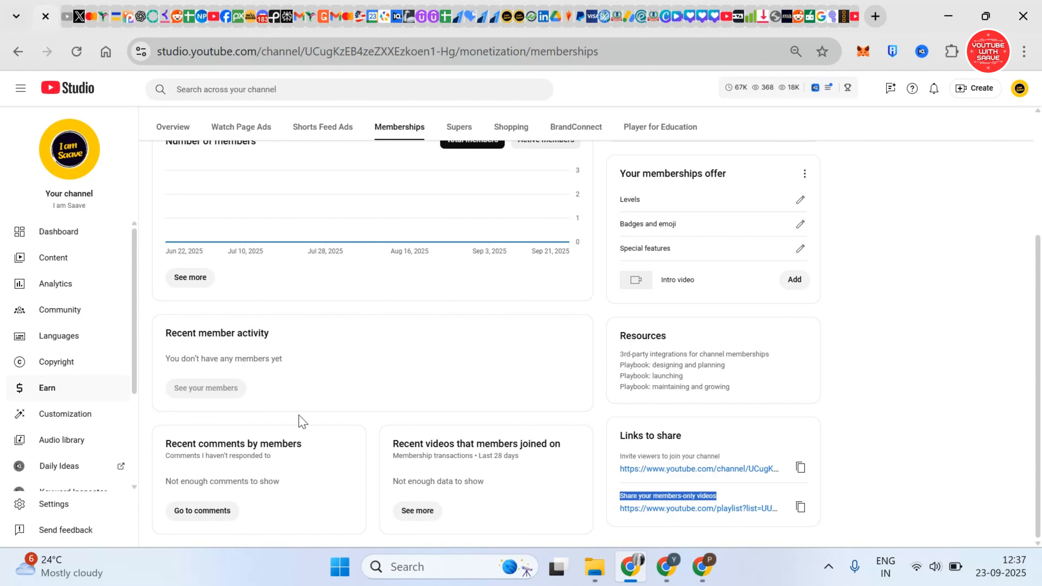
# Step: Advance to the second memberships suggestion and review the page's analytics, offer settings, resources and shareable links
pyautogui.scroll(5, 425, 393)
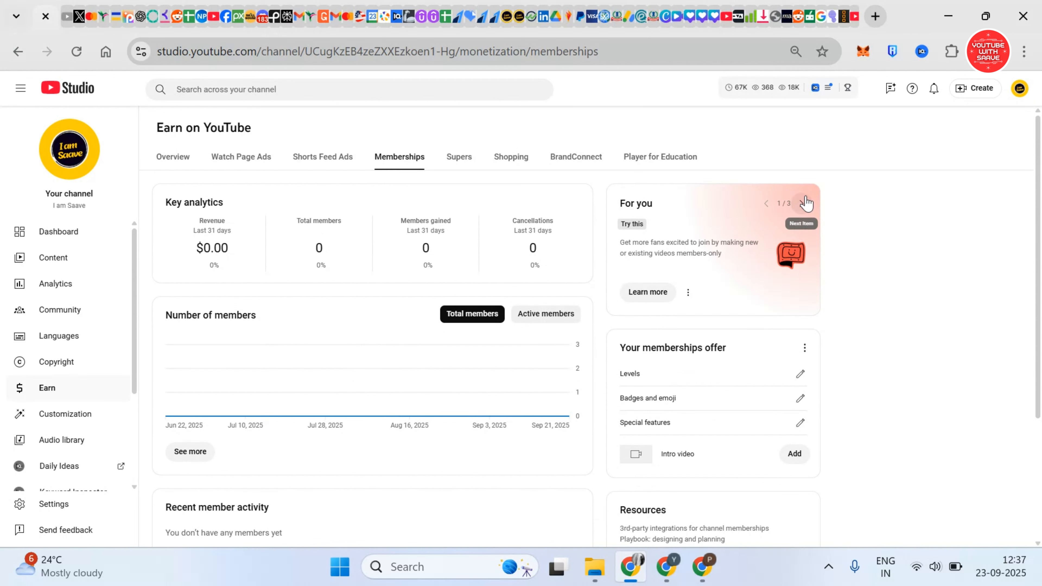
pyautogui.click(802, 204)
pyautogui.scroll(-4, 730, 443)
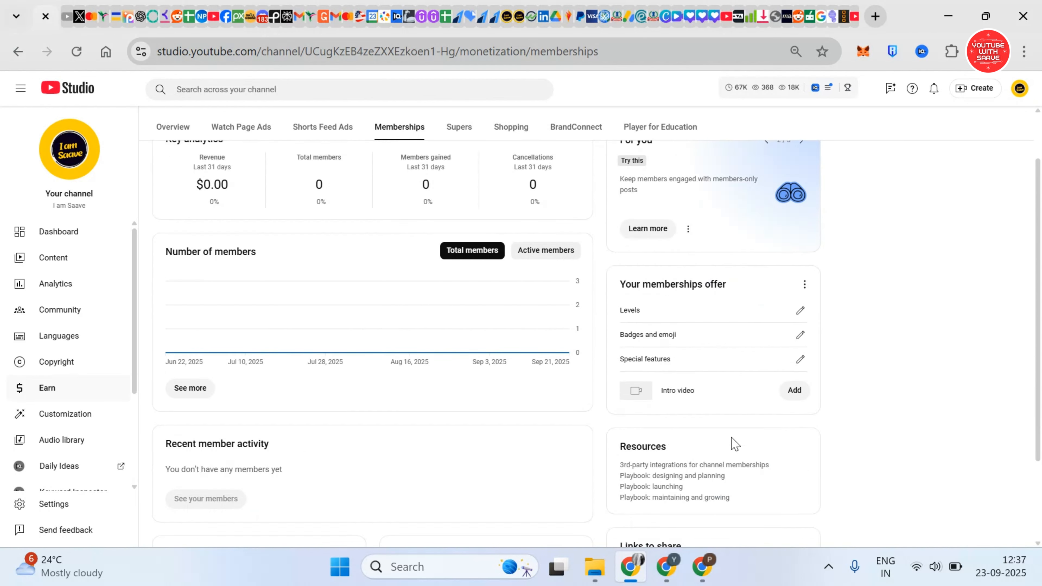
pyautogui.click(867, 374)
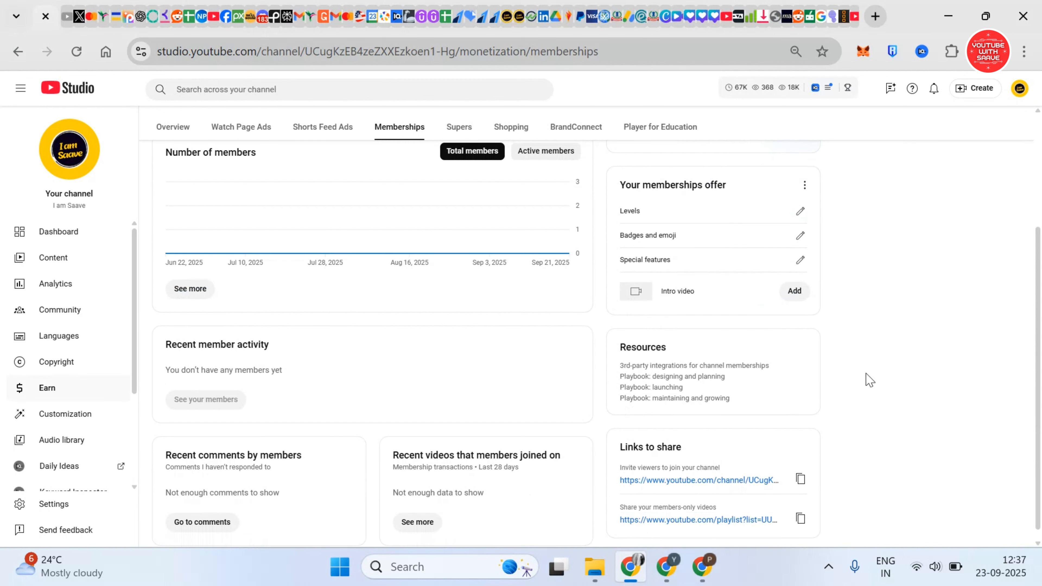
pyautogui.scroll(4, 869, 379)
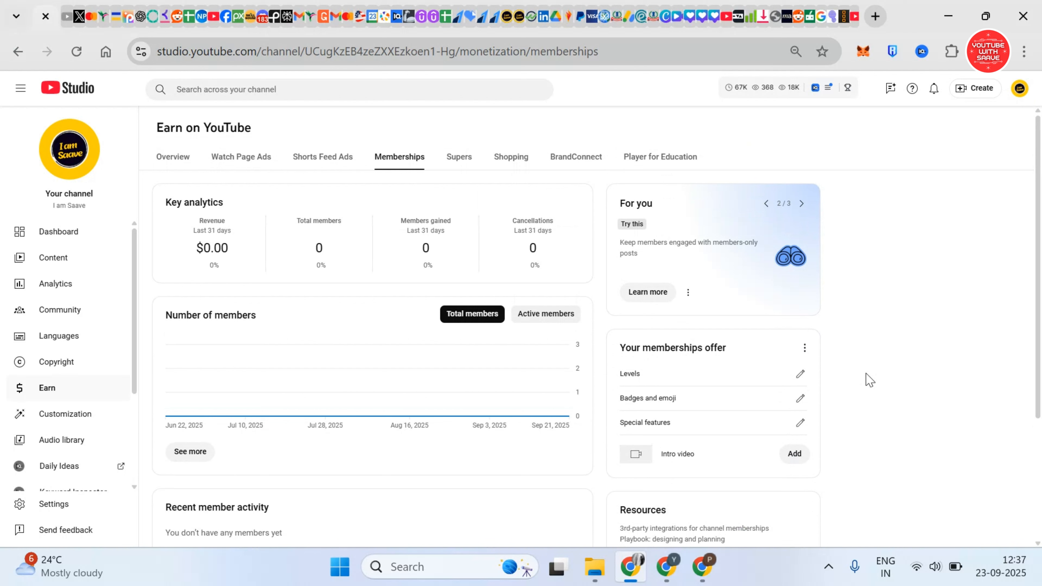
# Step: Open the channel's content list and look through the published videos with their visibility and monetization status
pyautogui.click(85, 260)
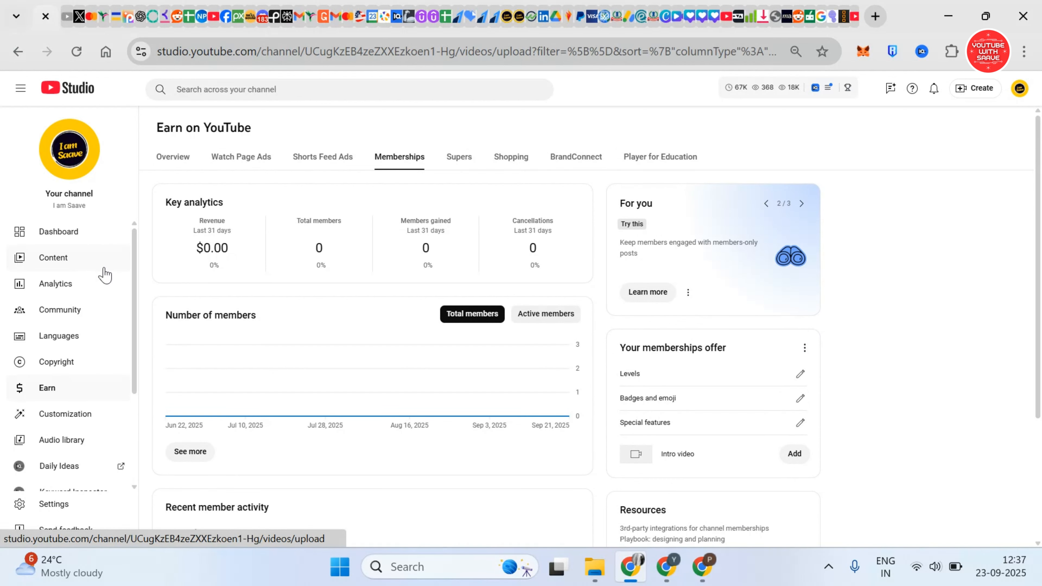
pyautogui.scroll(-4, 298, 287)
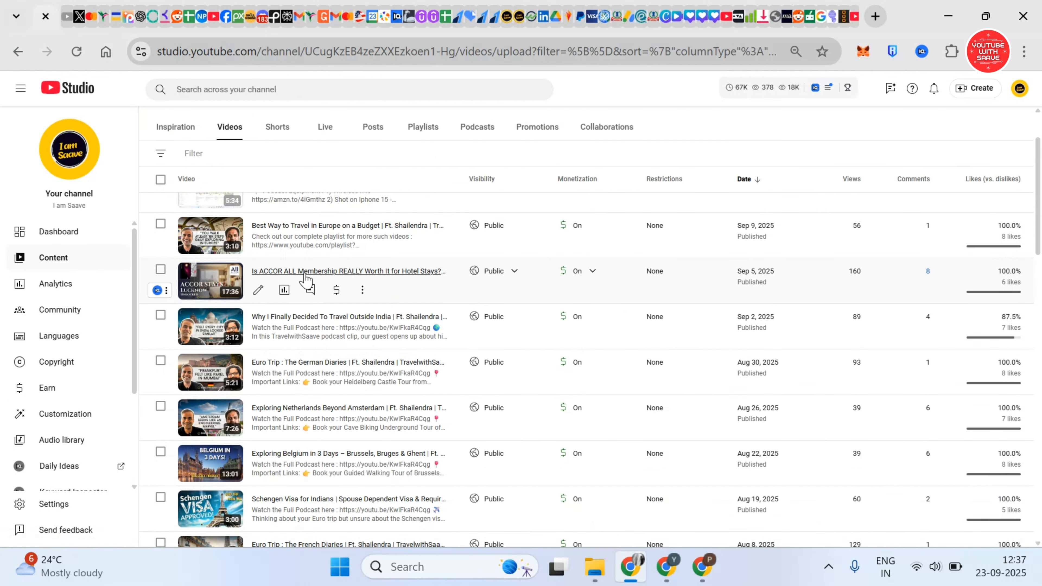
pyautogui.scroll(-6, 303, 348)
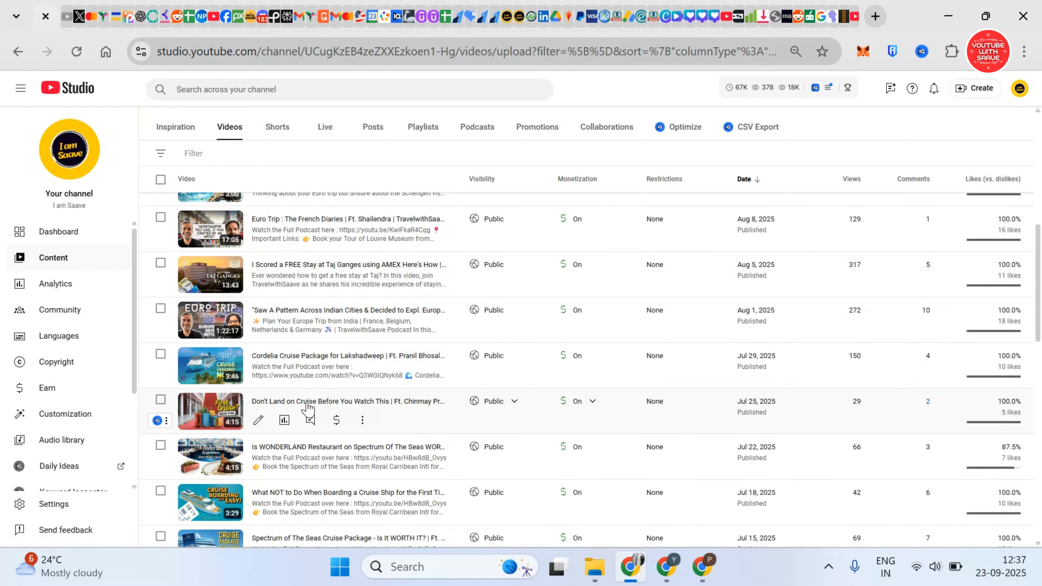
pyautogui.scroll(-8, 295, 372)
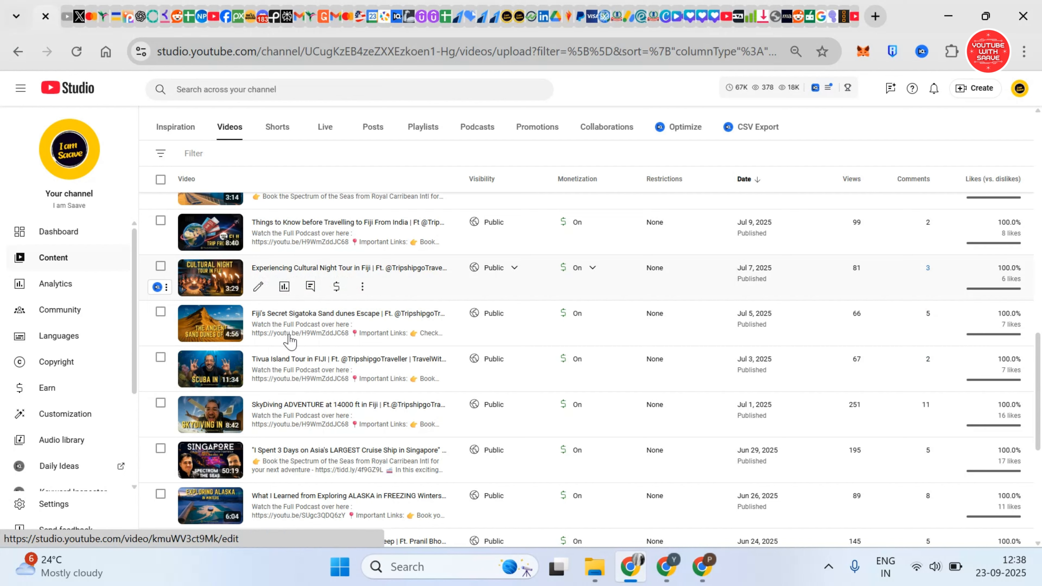
# Step: Switch to the viewer's browser window, close the membership offer, and look over the I am Saave channel's home page
pyautogui.moveTo(670, 571)
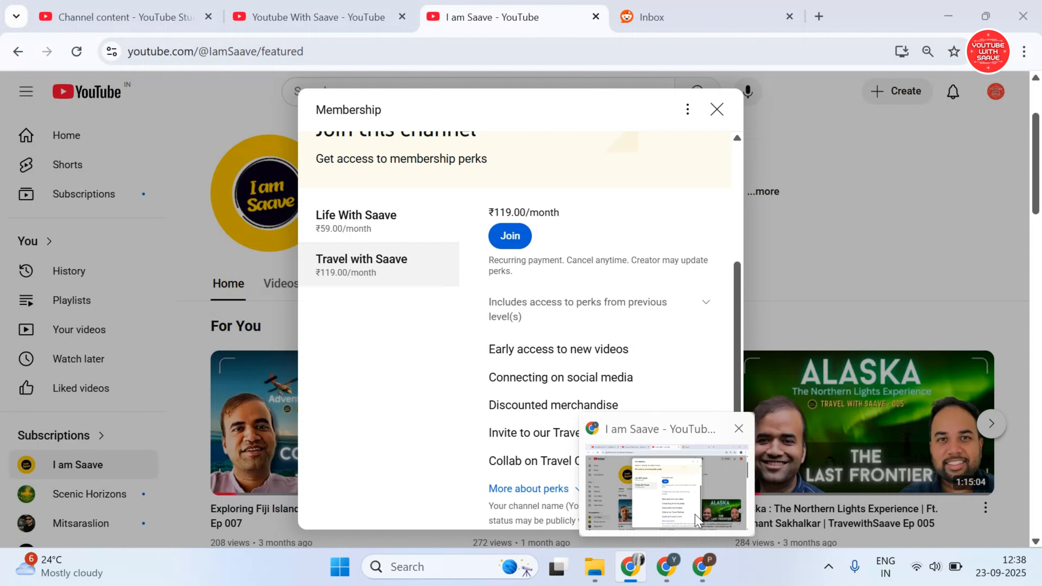
pyautogui.click(696, 521)
pyautogui.click(716, 110)
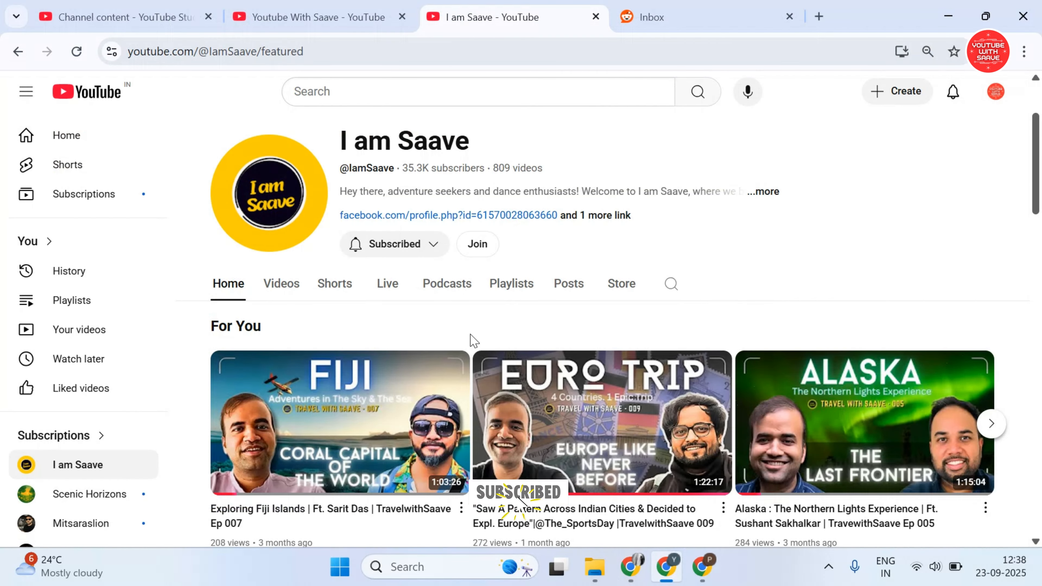
pyautogui.scroll(-2, 472, 340)
pyautogui.scroll(-3, 472, 339)
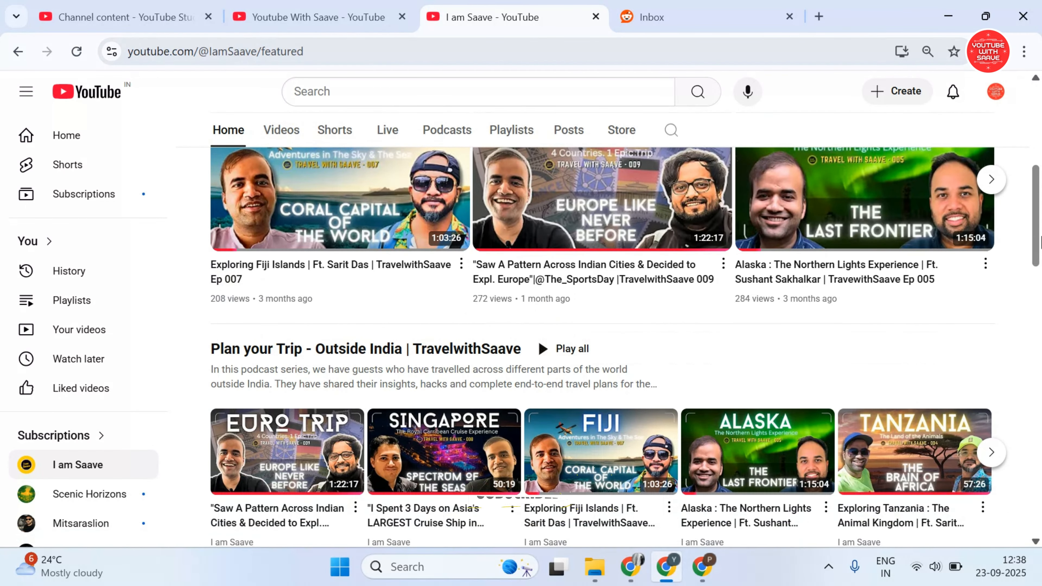
pyautogui.scroll(4, 1041, 191)
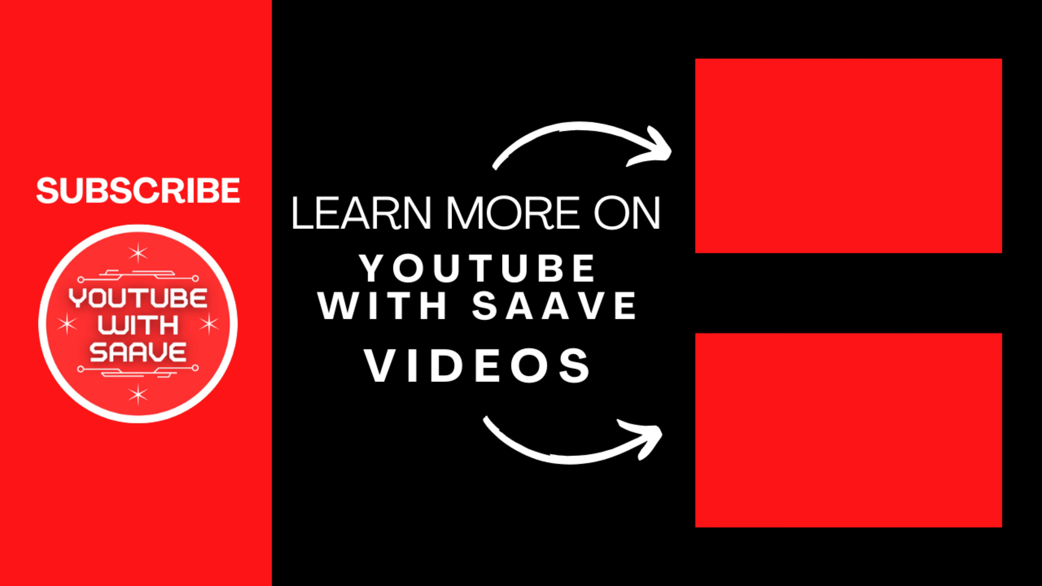